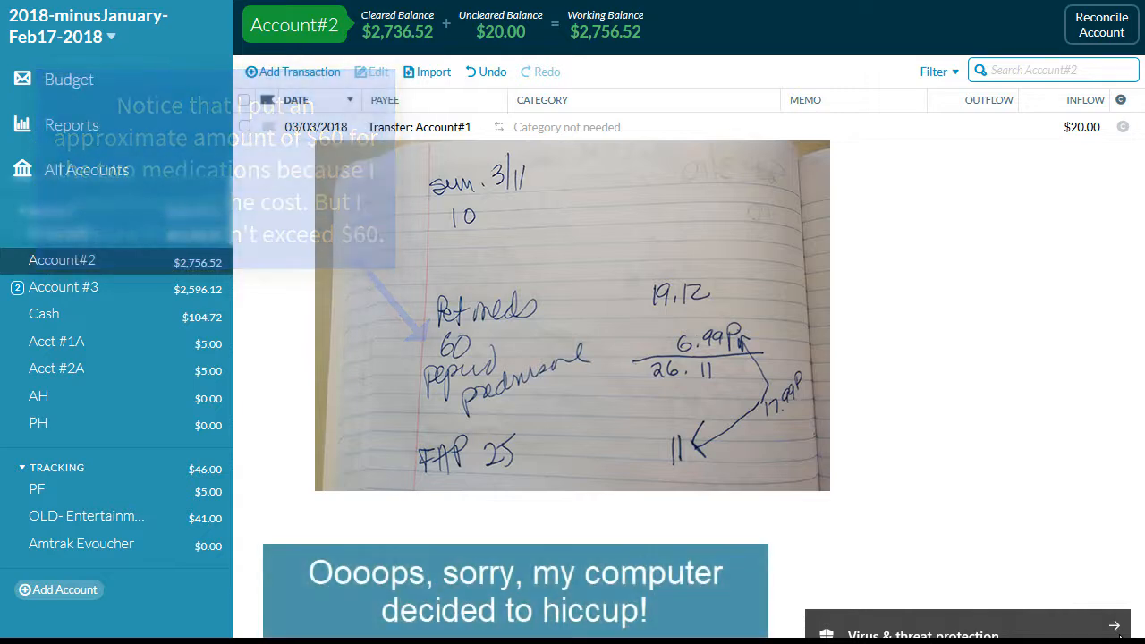
Start a new transaction in Account#2 dated 03/11/2018 with the saved payee Banfield
left_click(1117, 630)
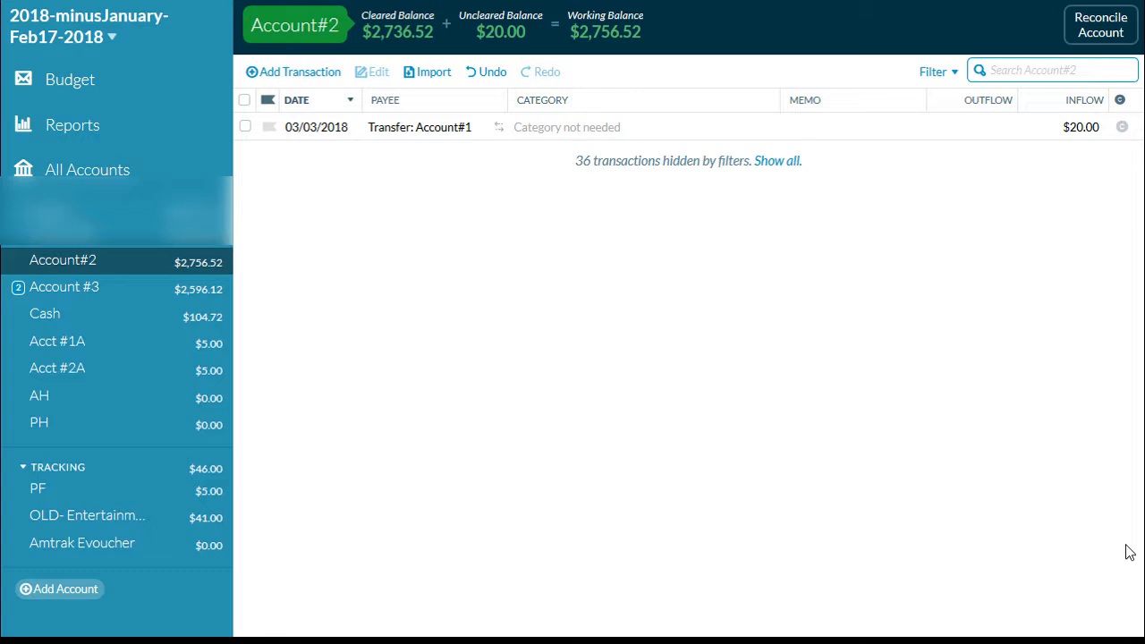
left_click(311, 79)
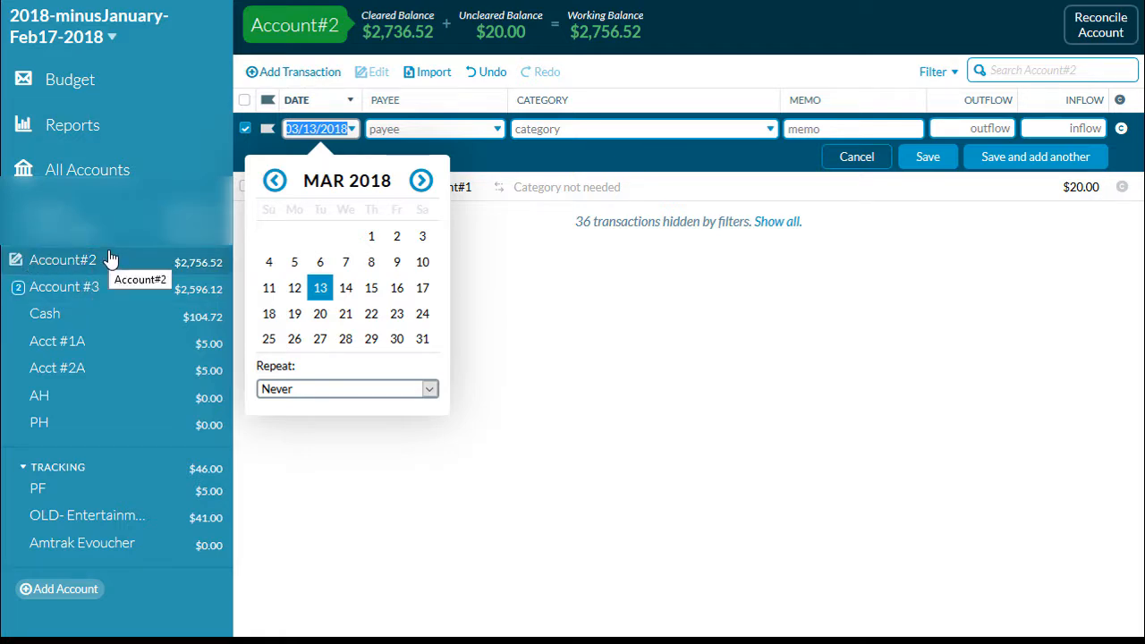
left_click(424, 238)
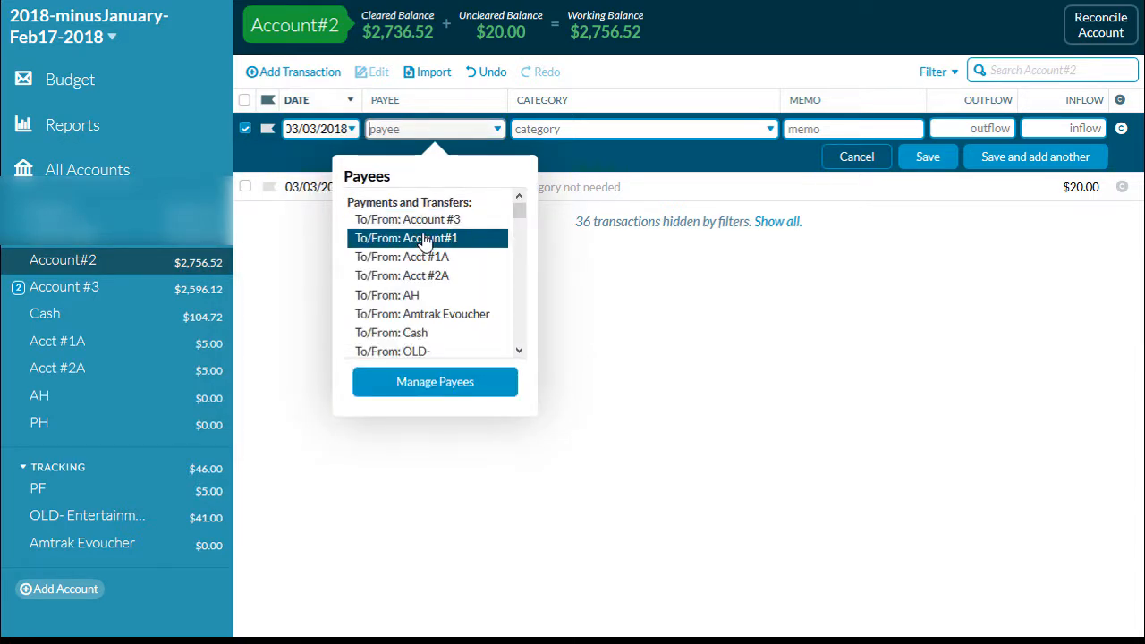
left_click(328, 132)
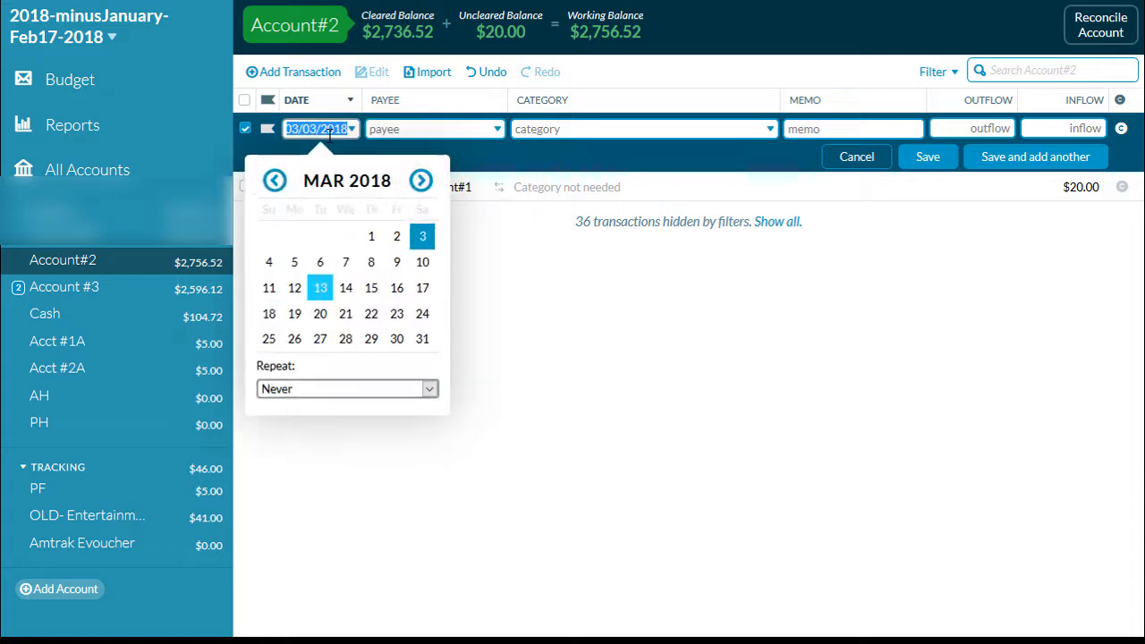
left_click(269, 288)
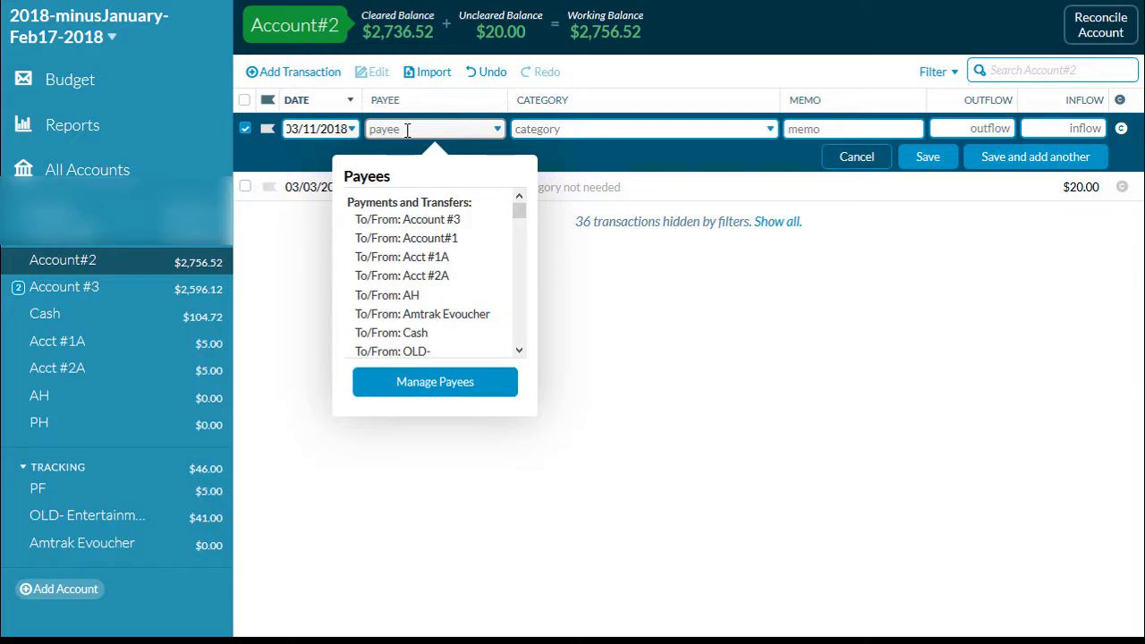
type("Banfie")
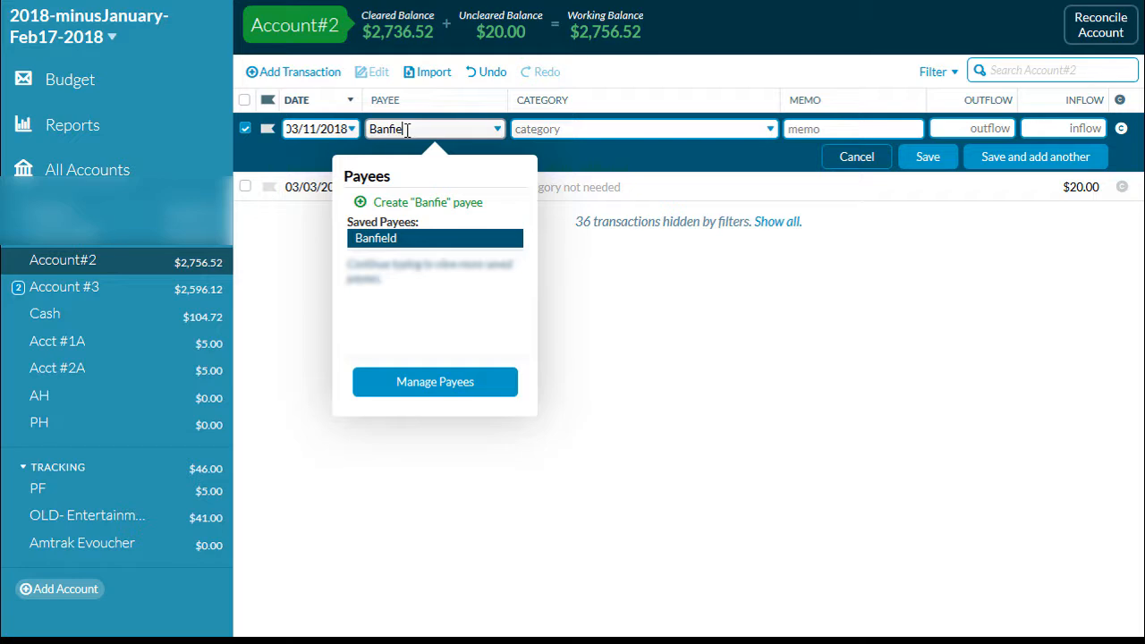
left_click(396, 239)
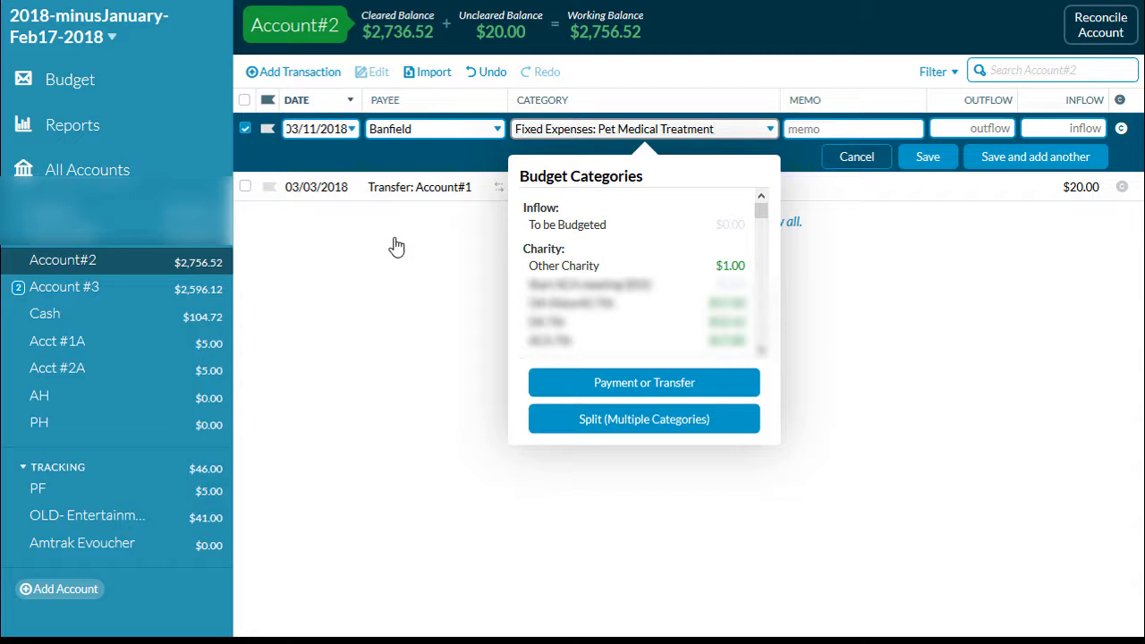
Give the Banfield transaction the memo prednisone and an outflow of 19.12, and save it with another blank entry opened
left_click(812, 126)
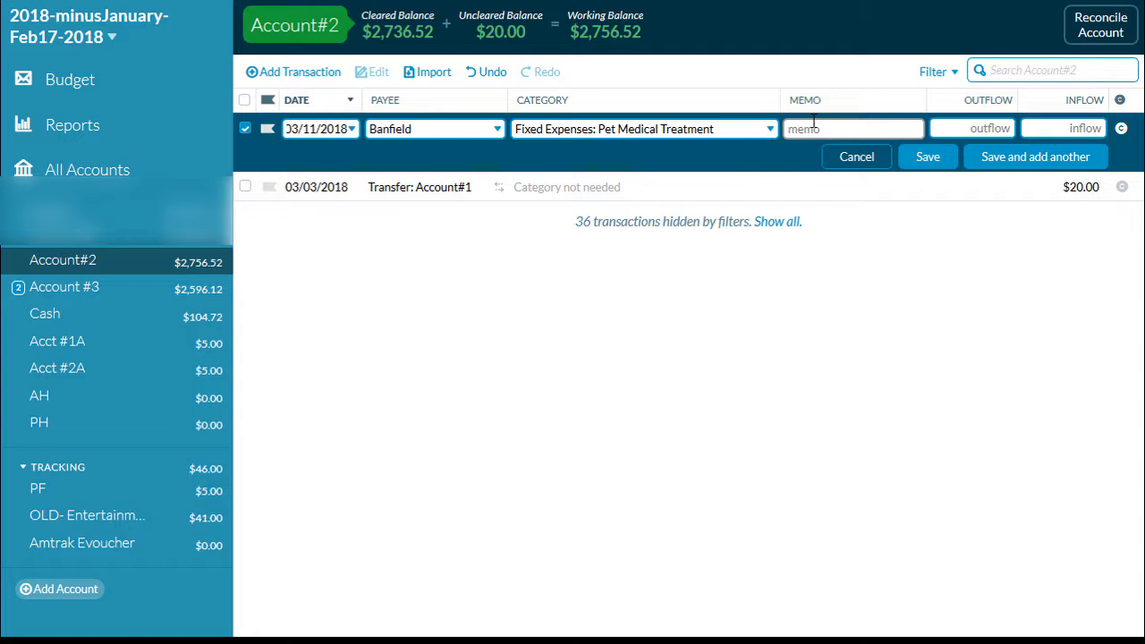
type("prednisone")
key("Tab")
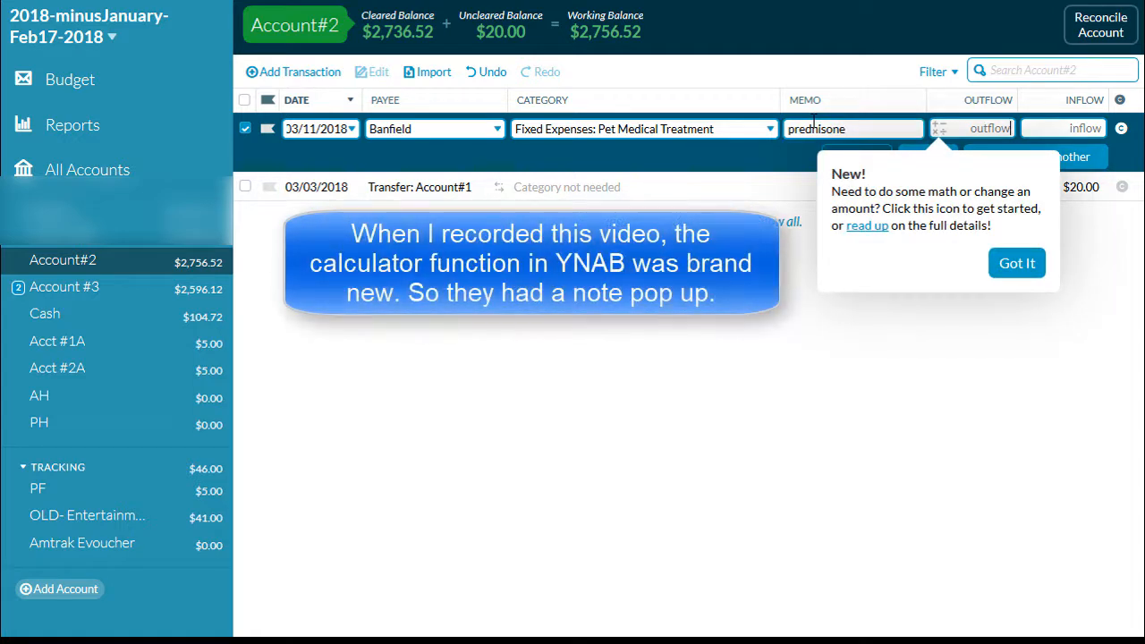
type("6")
key("BackSpace")
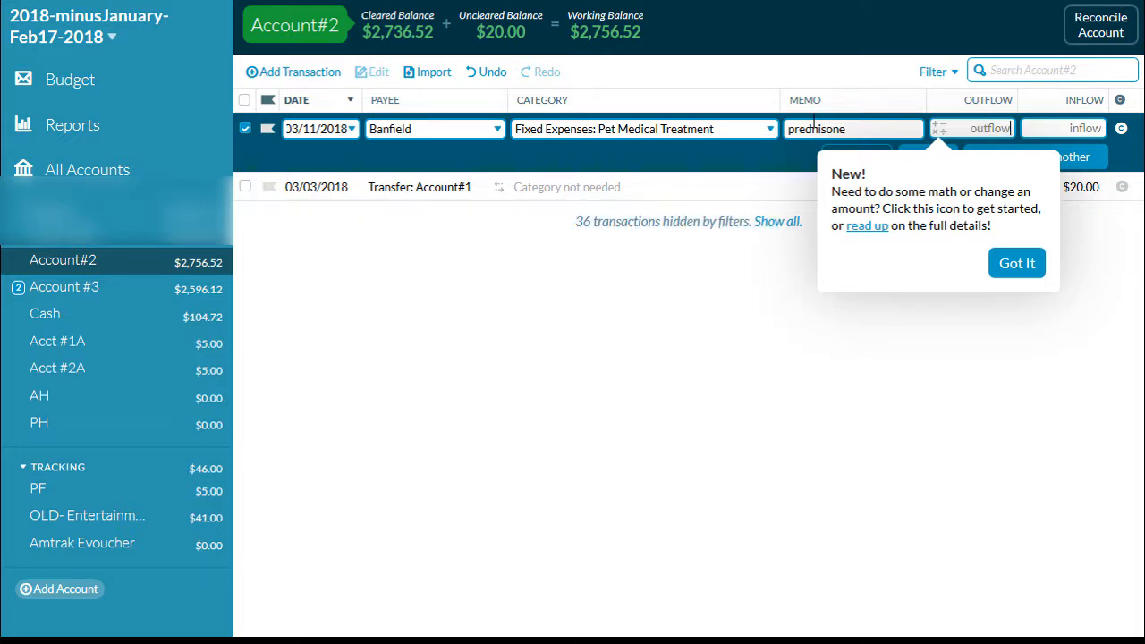
type("19.12")
left_click(1016, 263)
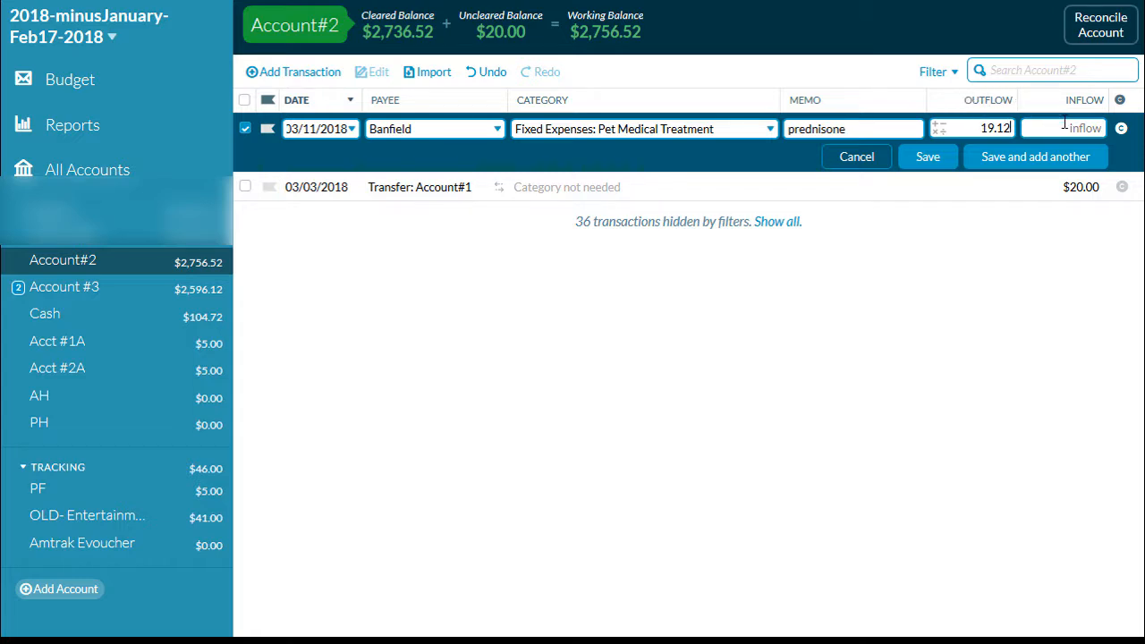
left_click(1009, 167)
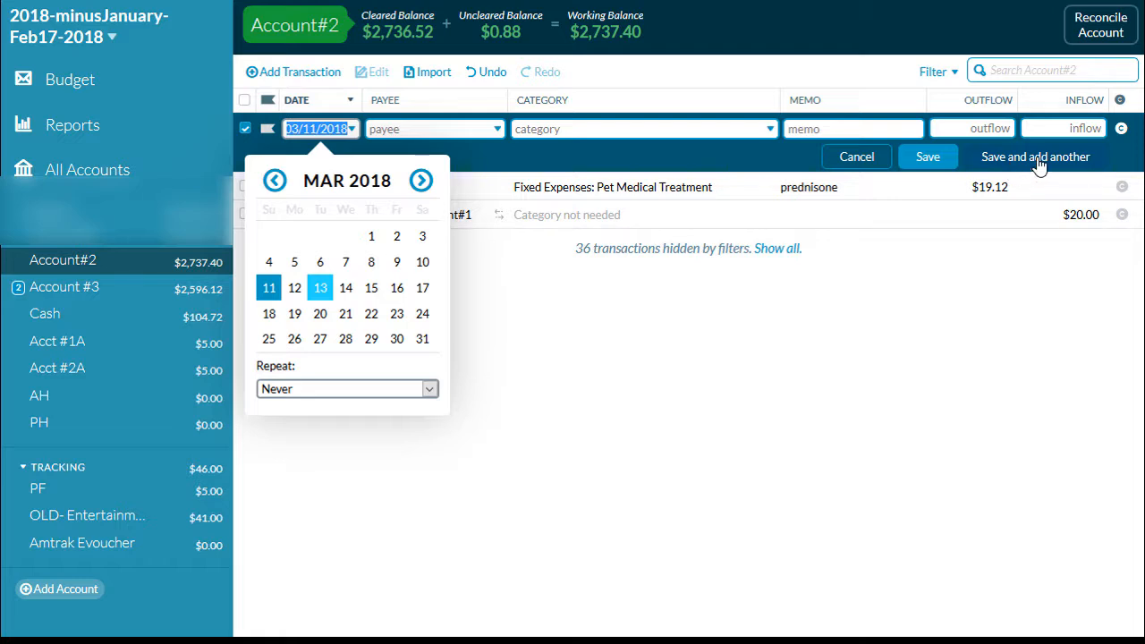
Set the new transaction's payee to publix, split it across multiple categories and enter a total outflow of 17.99
left_click(451, 134)
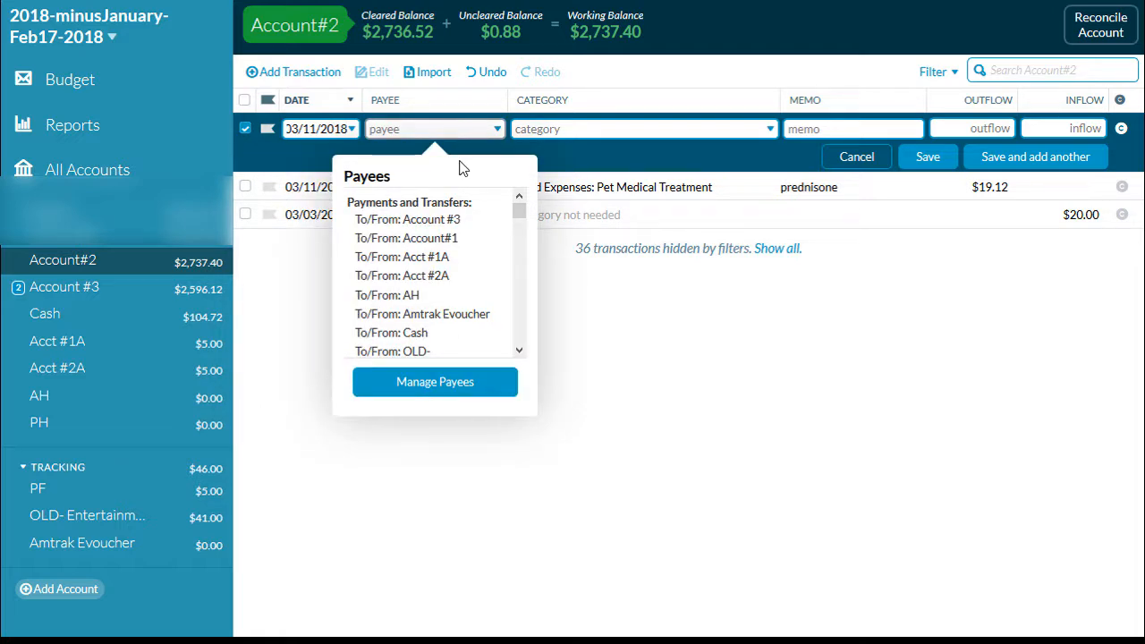
type("Publi")
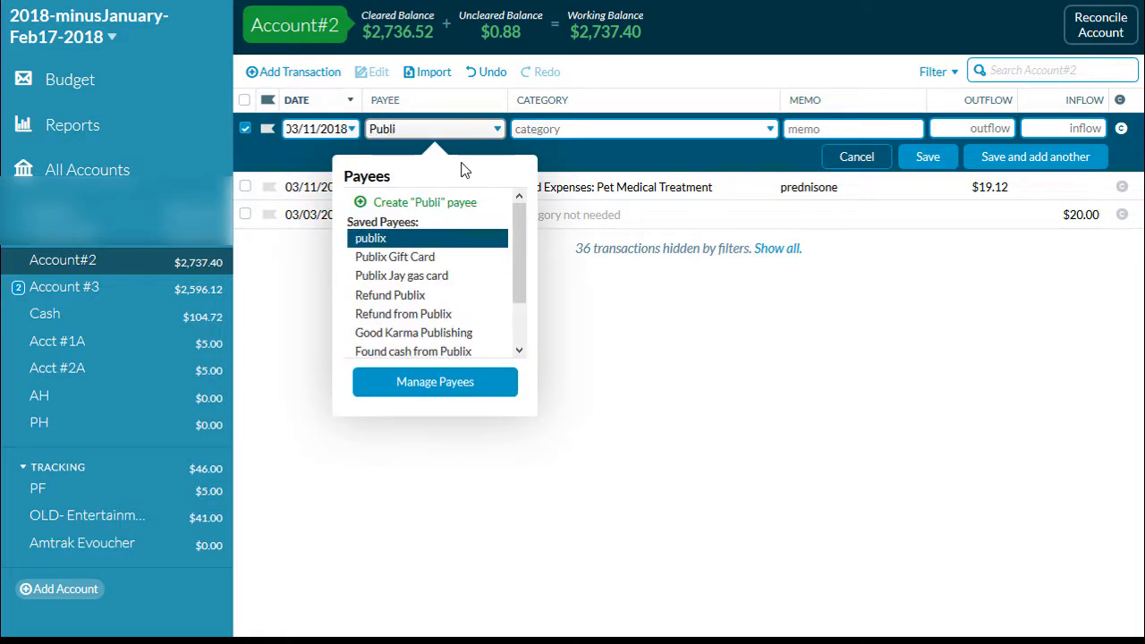
type("x")
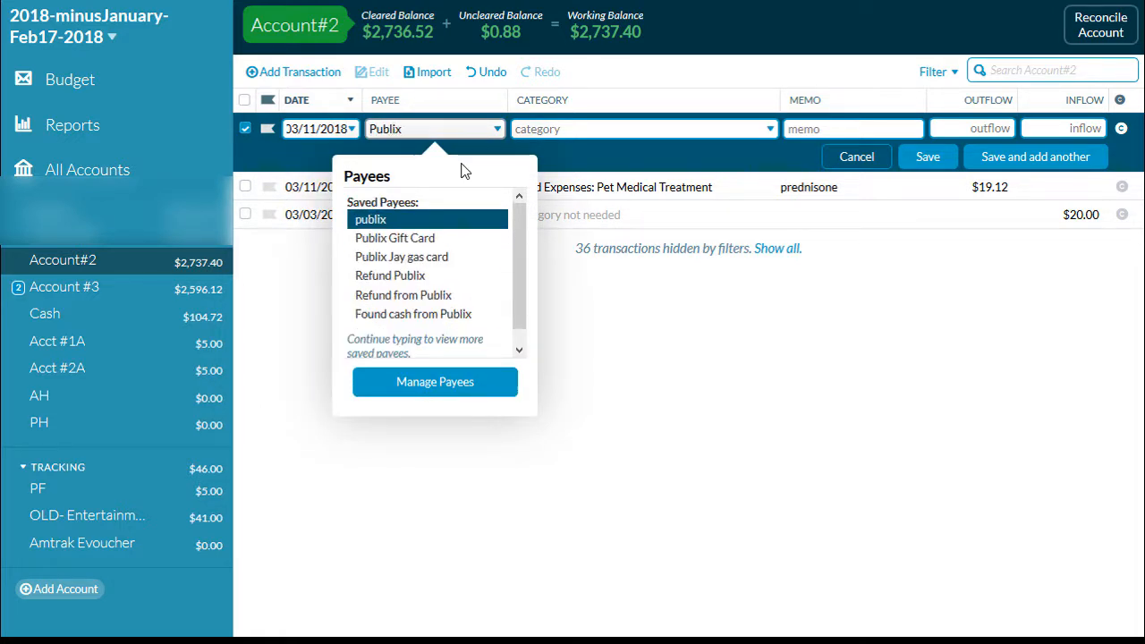
left_click(553, 132)
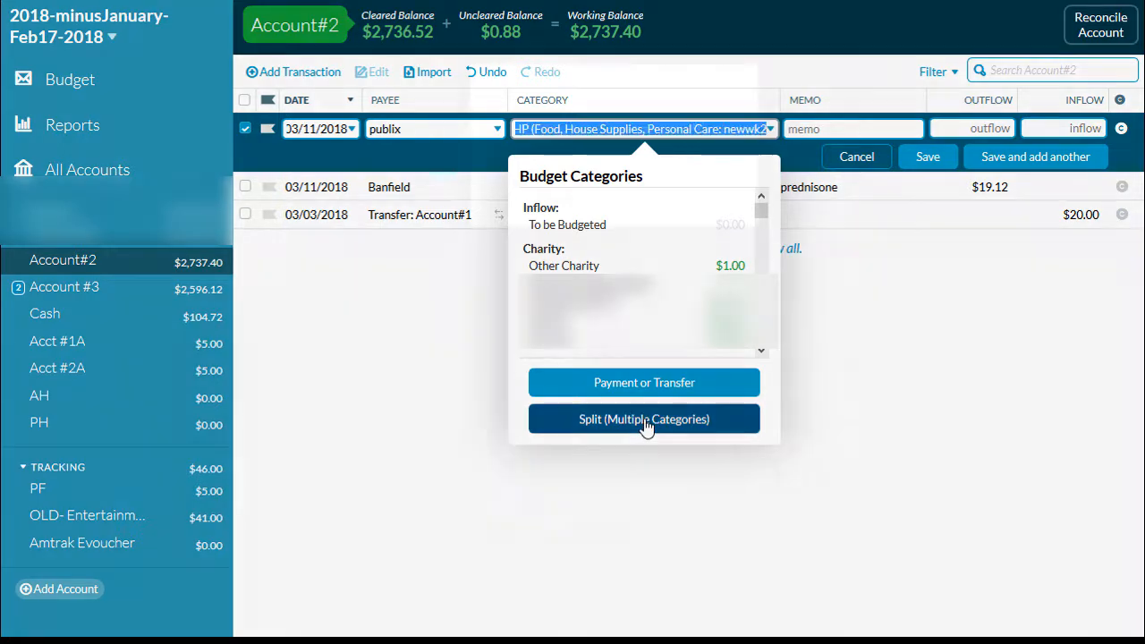
left_click(645, 419)
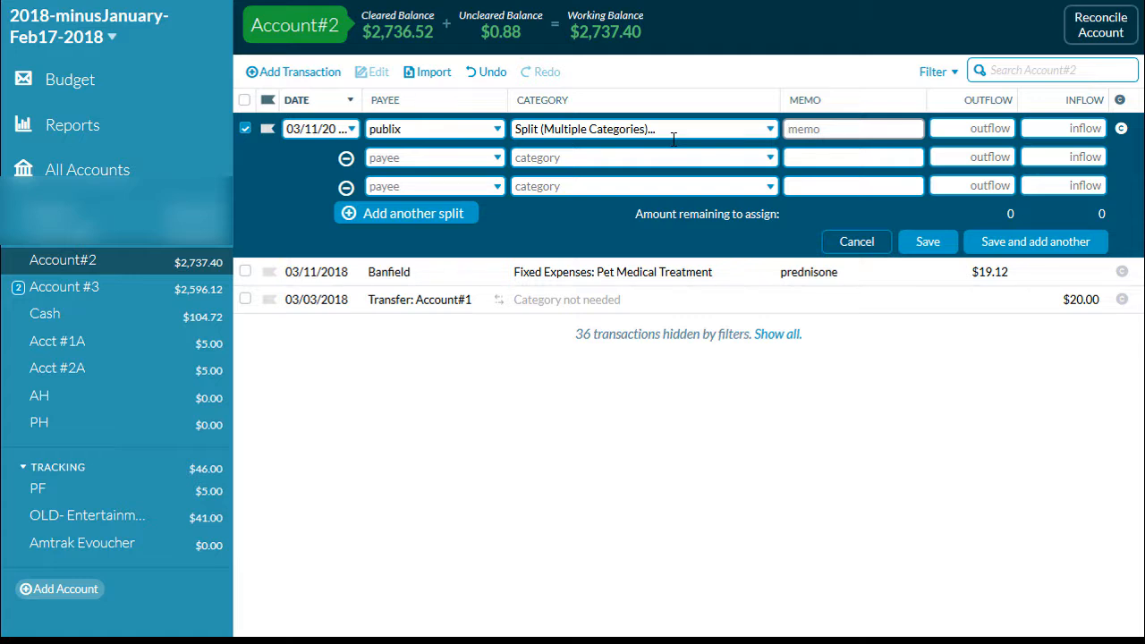
left_click(997, 127)
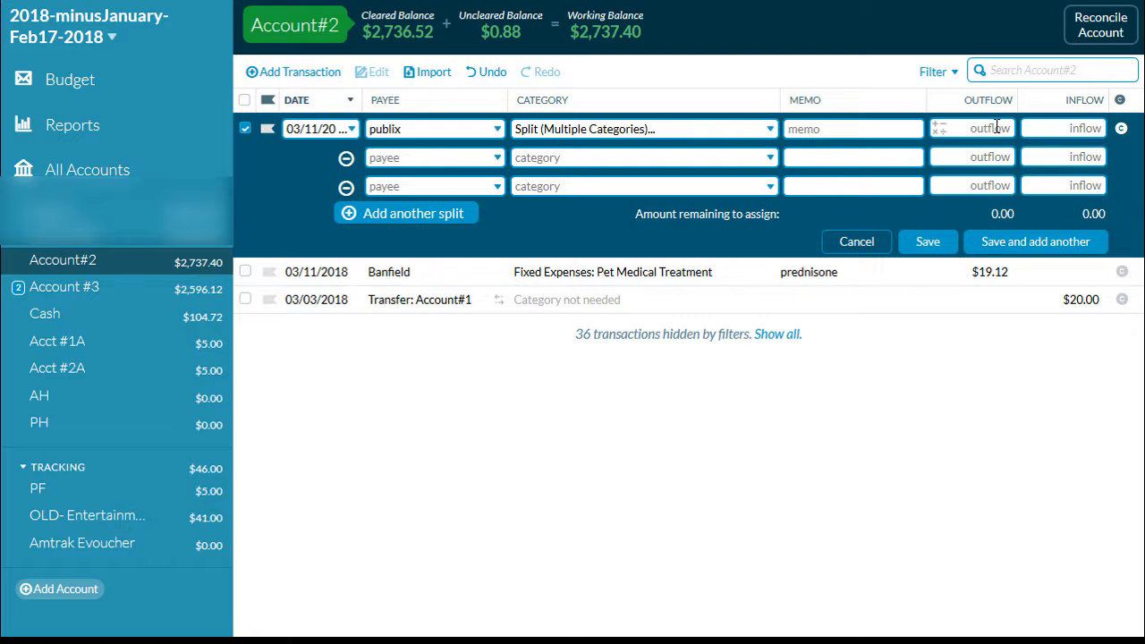
type("17.99")
Assign the first split line to Pet Medical Treatment with the memo pepcid and an outflow of 6.99
left_click(581, 158)
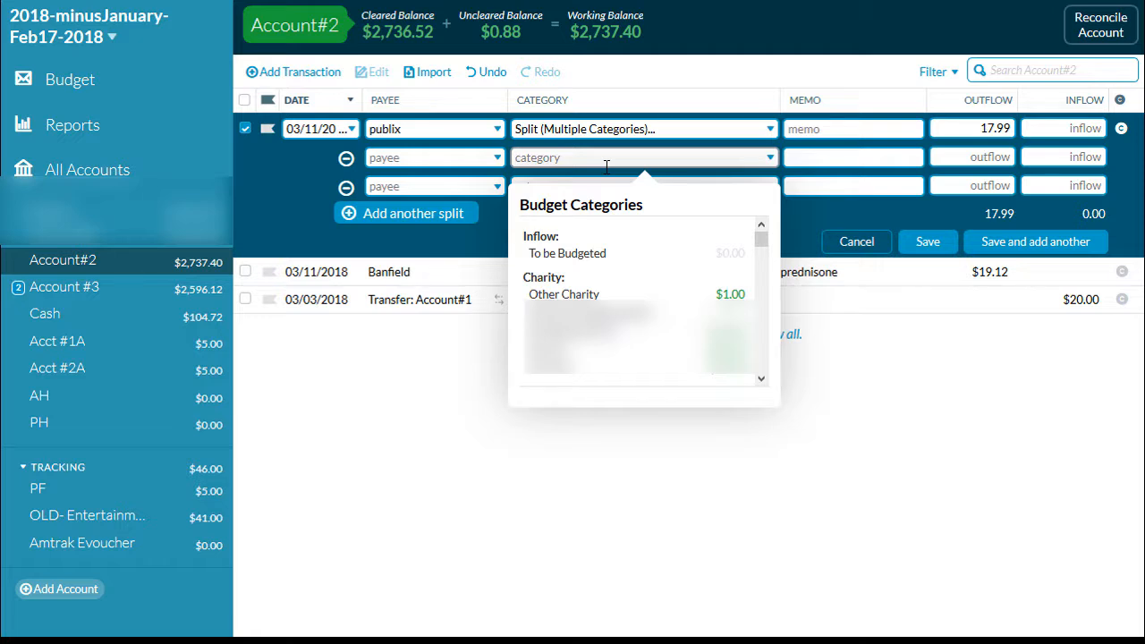
type("pet")
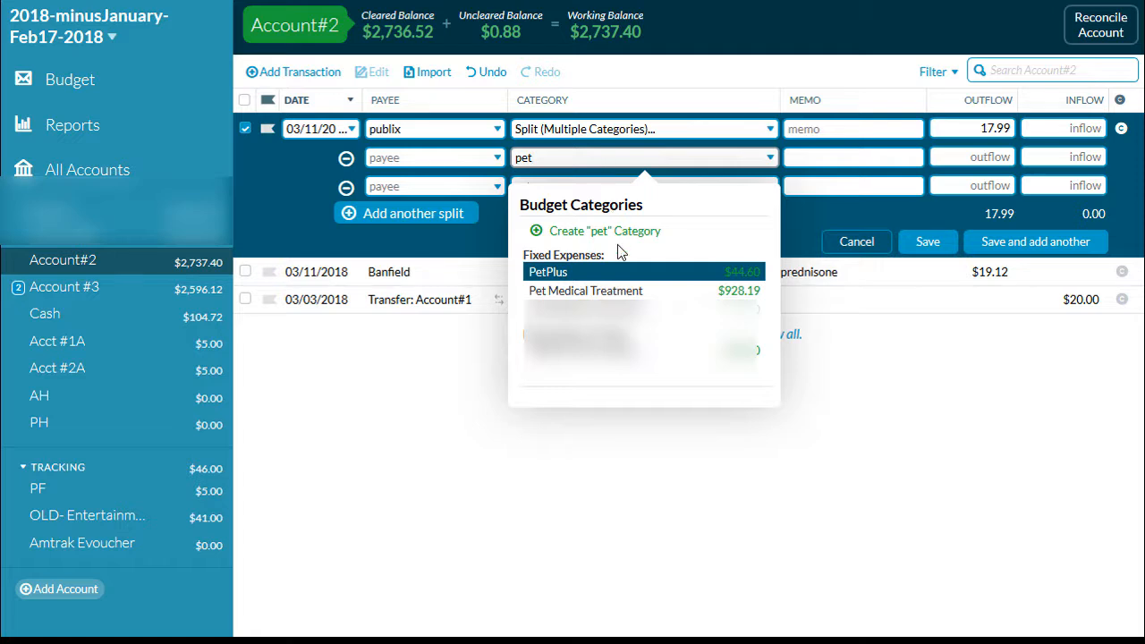
left_click(625, 291)
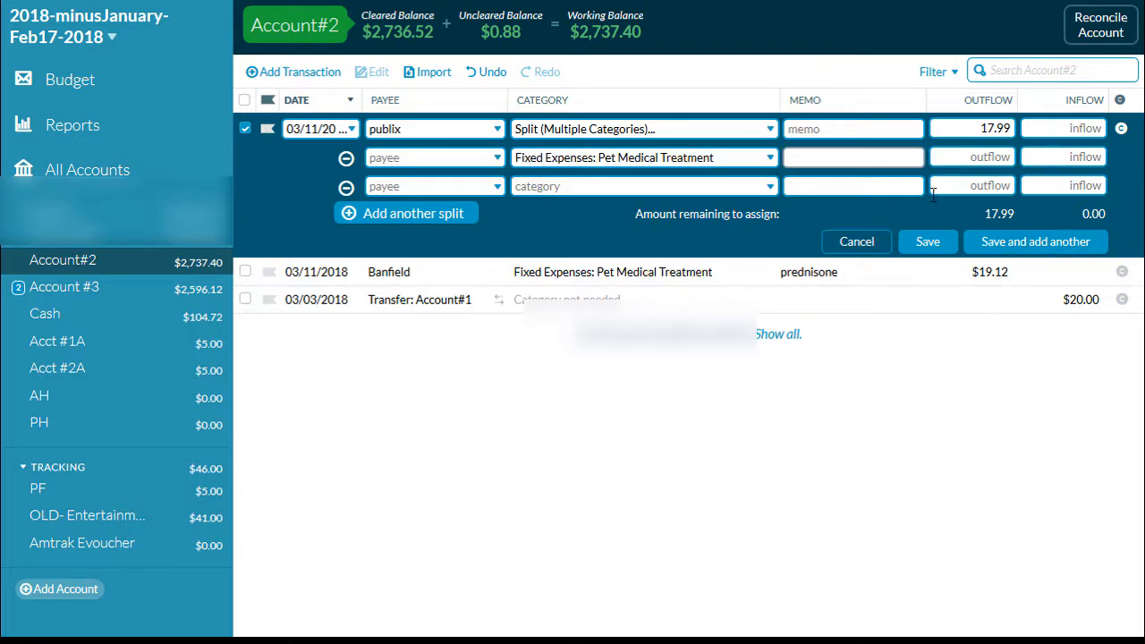
type("pepcid")
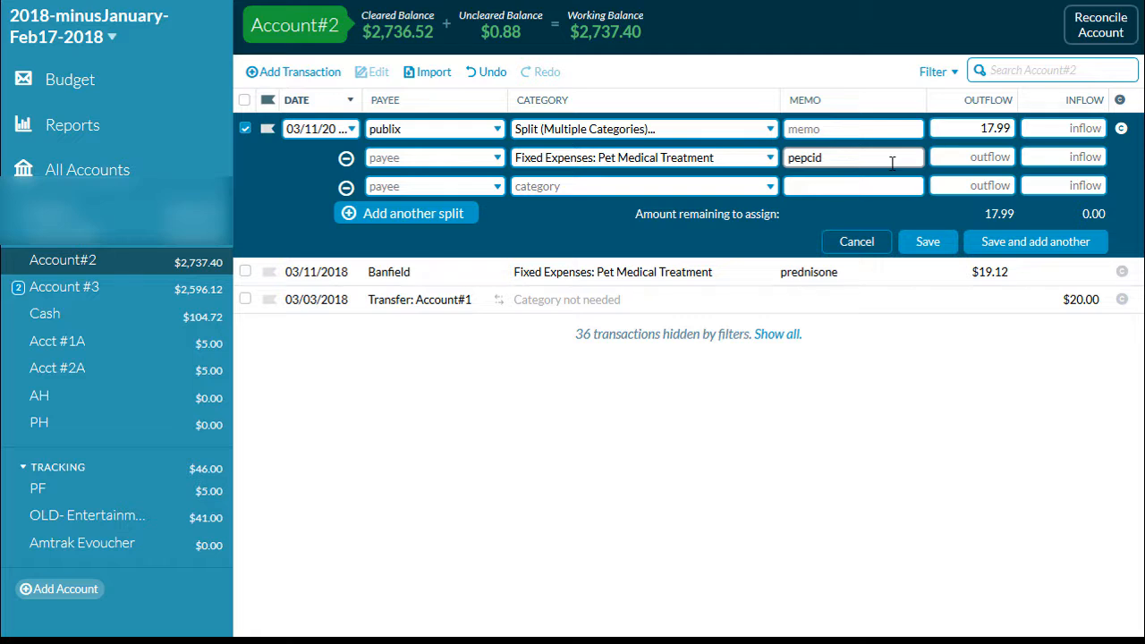
left_click(984, 158)
type("6.99")
Assign the second split line to the FHP category newwk2 with an outflow of 11, and save the transaction
left_click(642, 186)
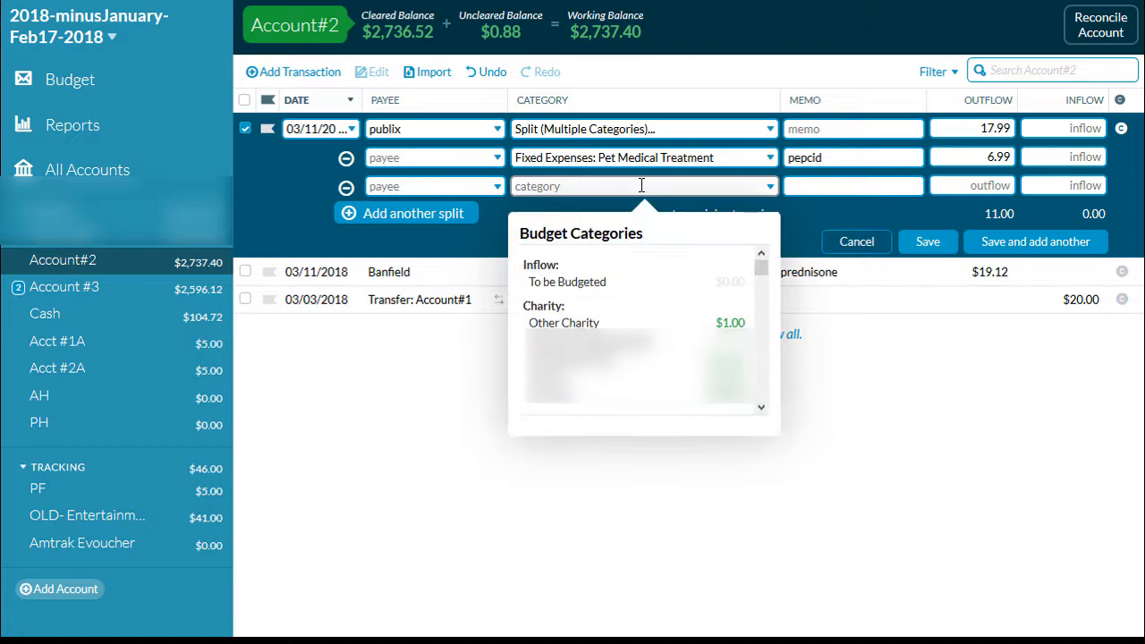
type("fhp")
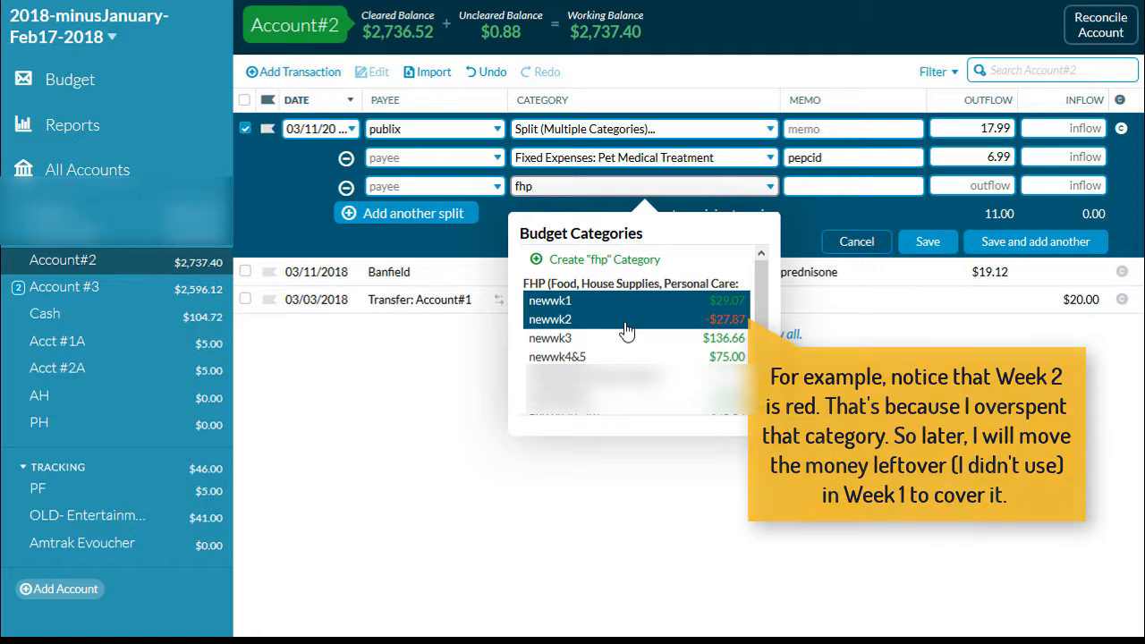
left_click(572, 322)
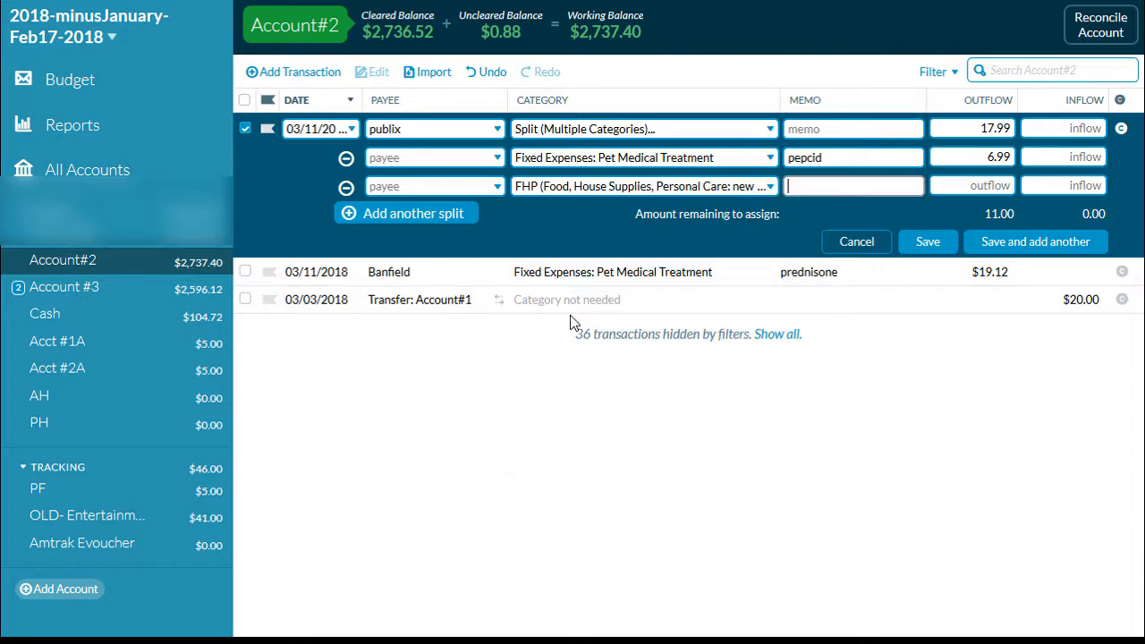
left_click(993, 186)
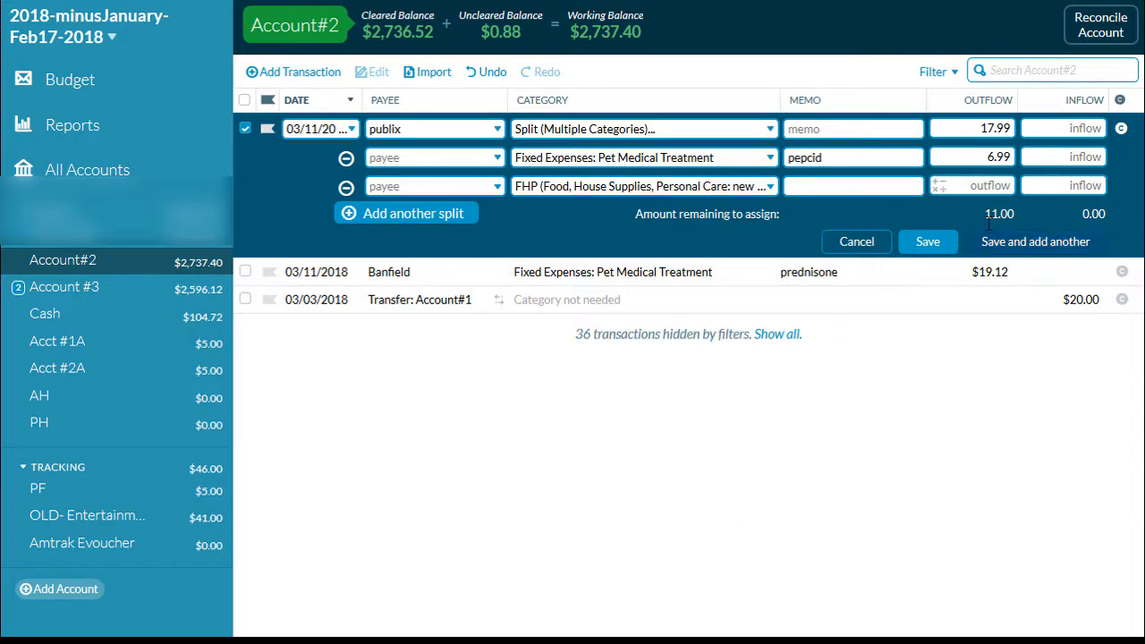
type("11")
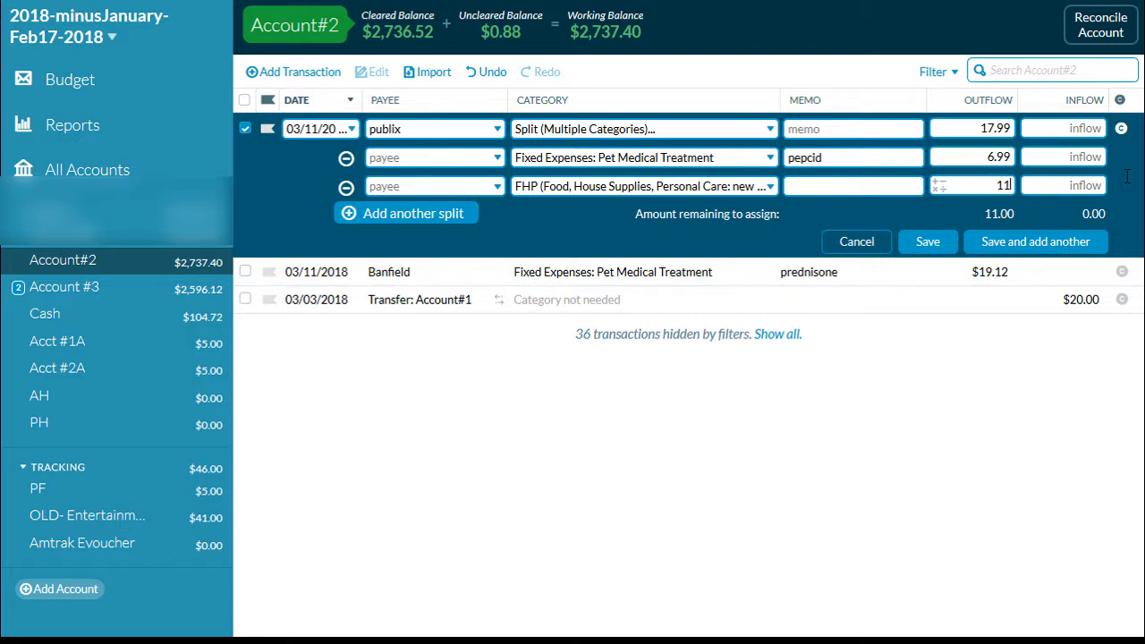
left_click(927, 244)
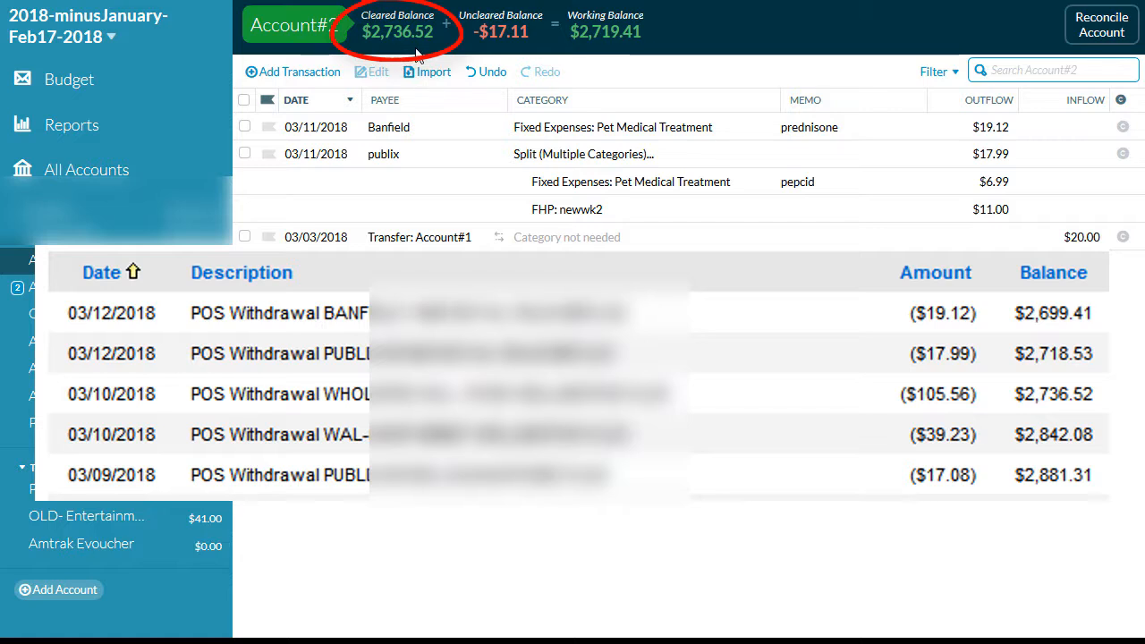
Mark the Banfield and publix transactions as cleared, and set the register filter to include reconciled transactions
left_click(1123, 131)
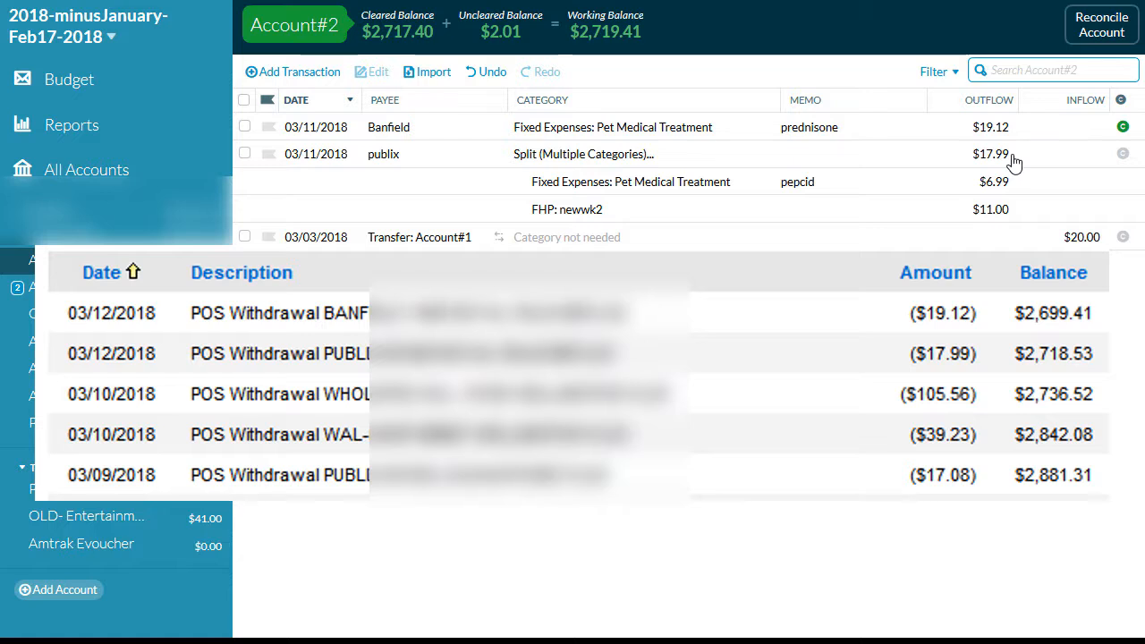
left_click(1123, 155)
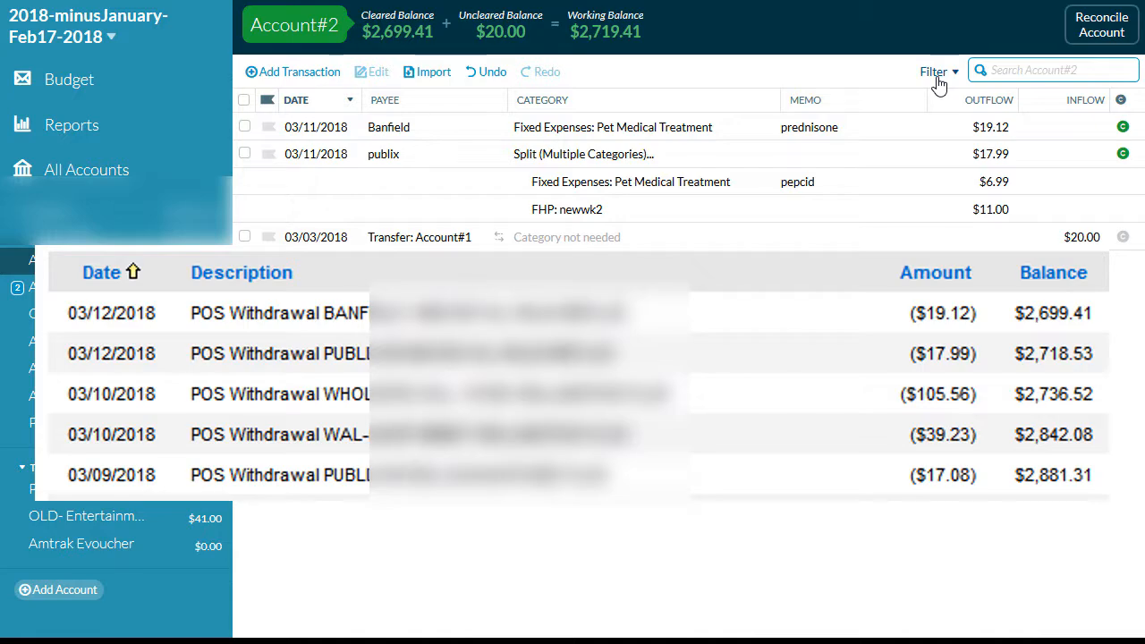
left_click(937, 75)
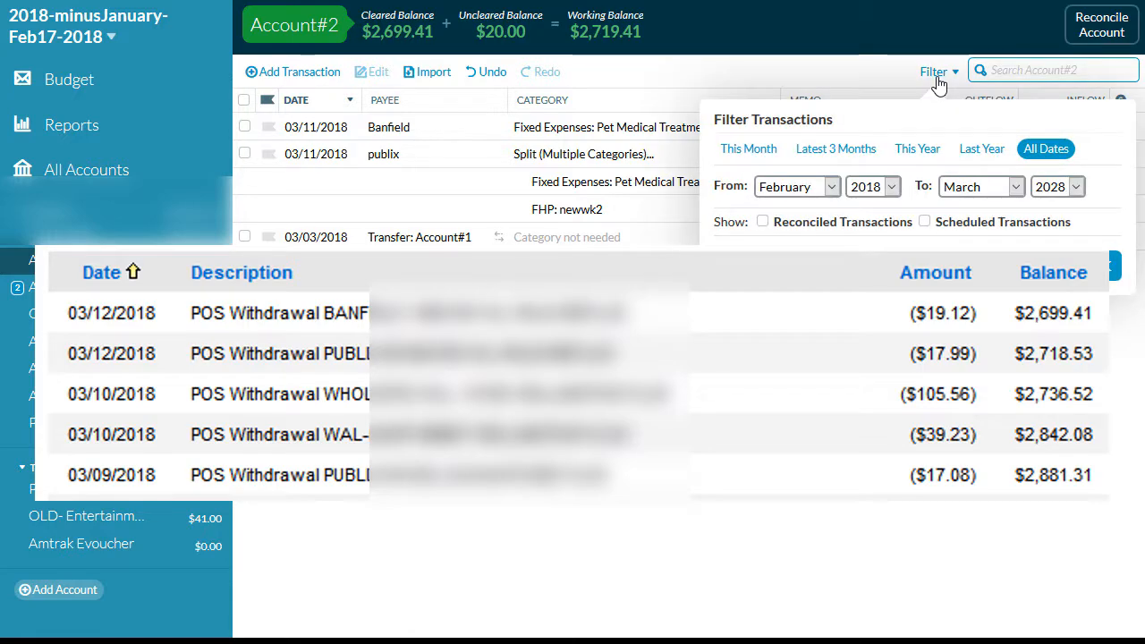
left_click(816, 221)
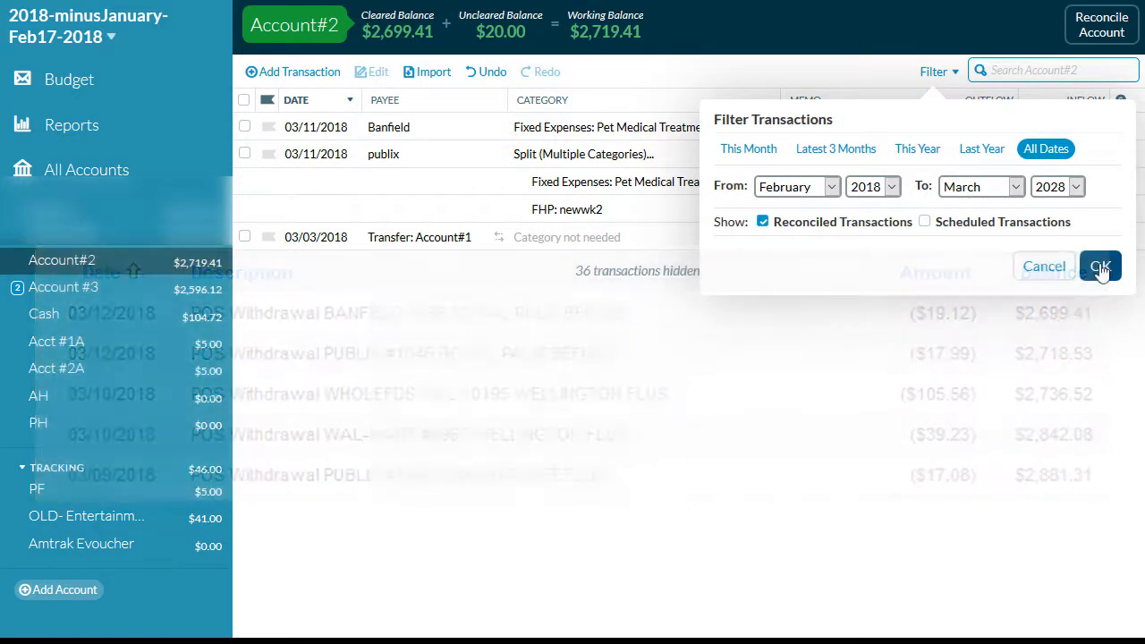
left_click(1100, 267)
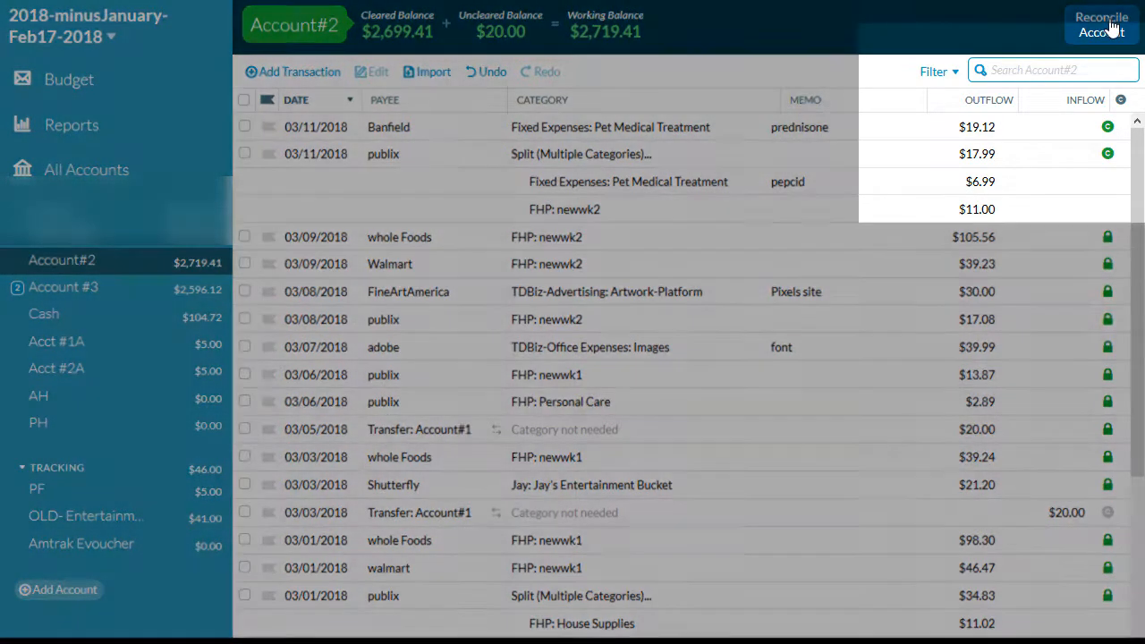
Reconcile Account#2, accepting the cleared balance as the current account balance
left_click(1112, 30)
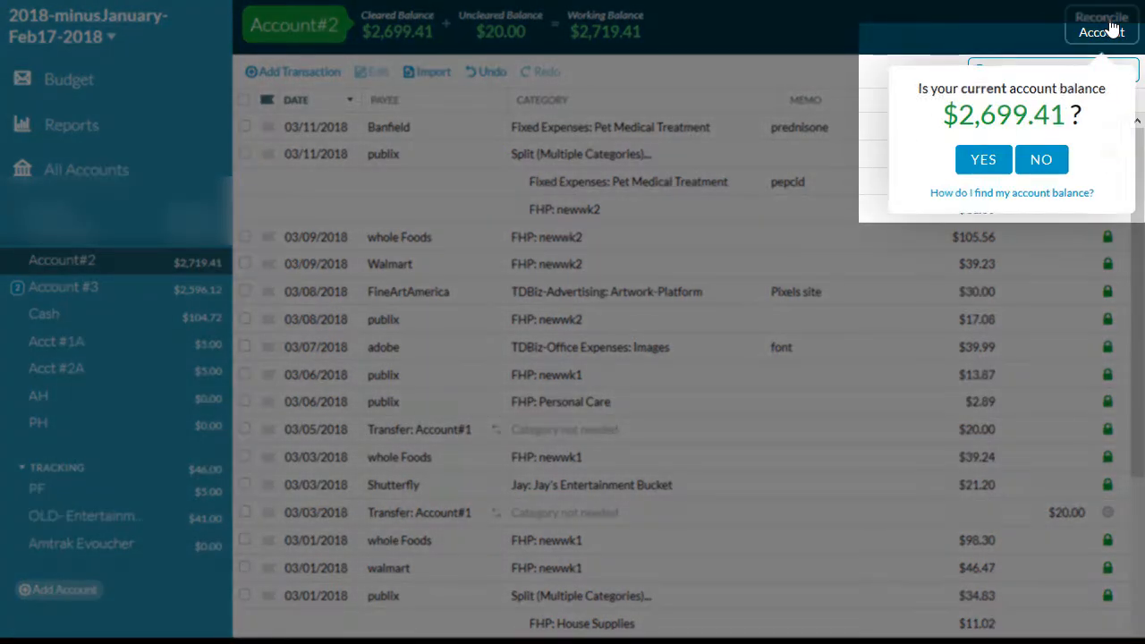
left_click(984, 161)
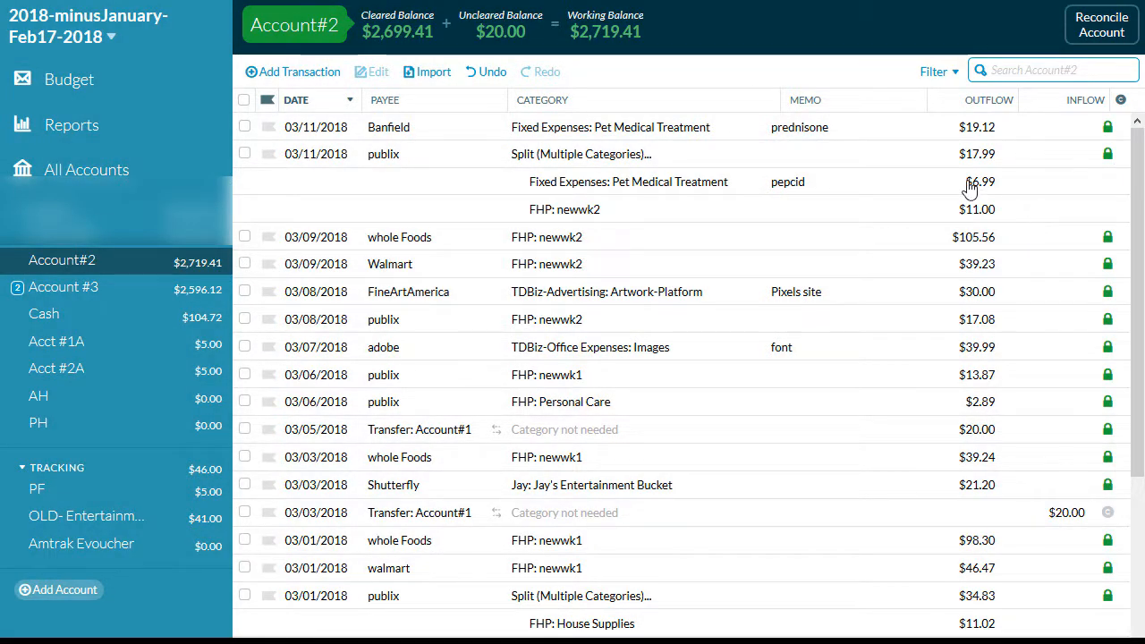
Filter the Account#2 register to exclude reconciled transactions across all dates
left_click(940, 74)
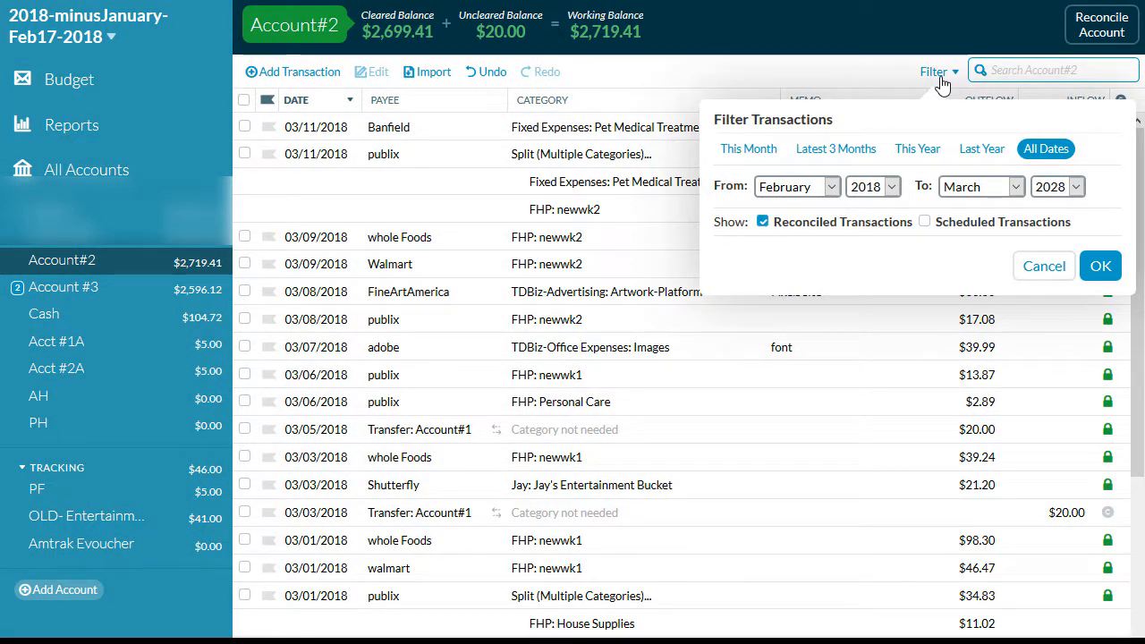
left_click(791, 222)
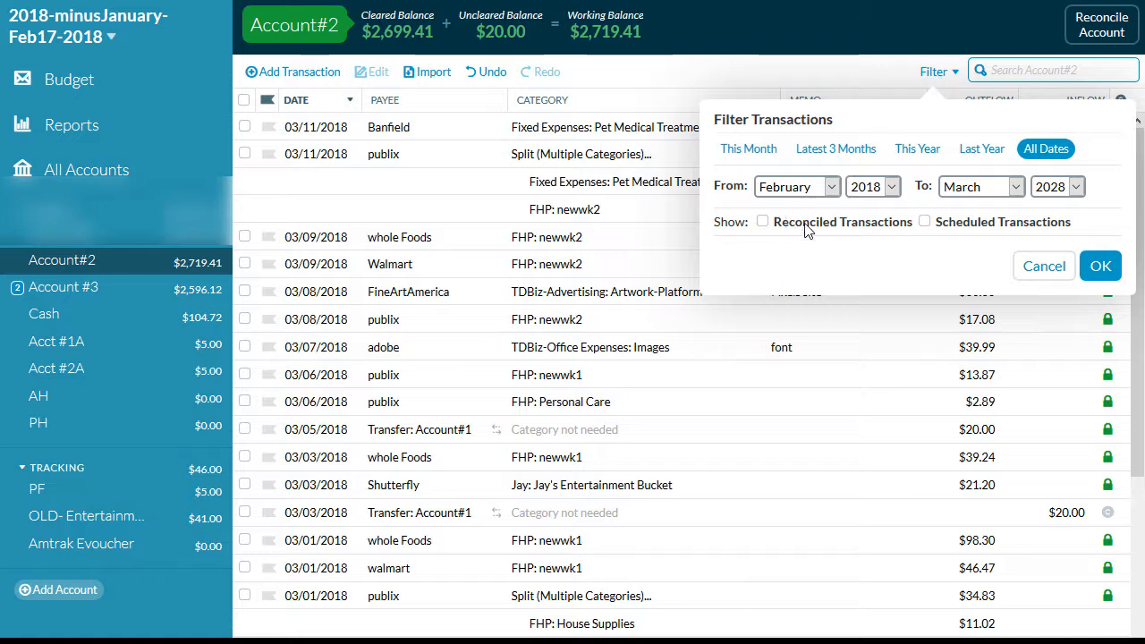
left_click(1103, 271)
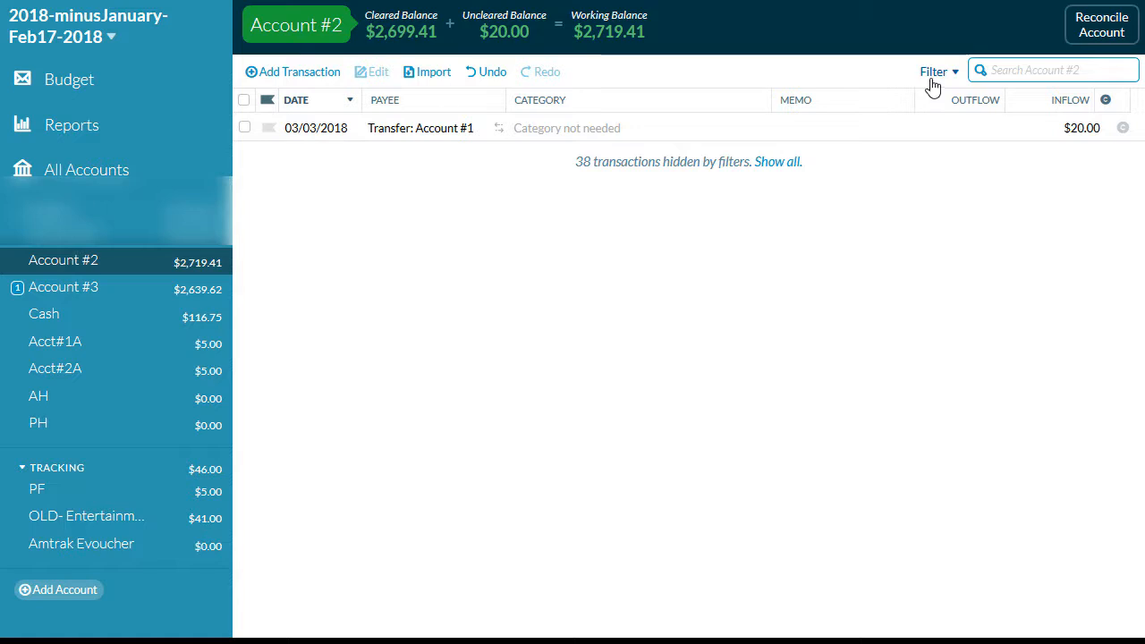
Set the Account #2 register filter to show reconciled transactions again
left_click(934, 73)
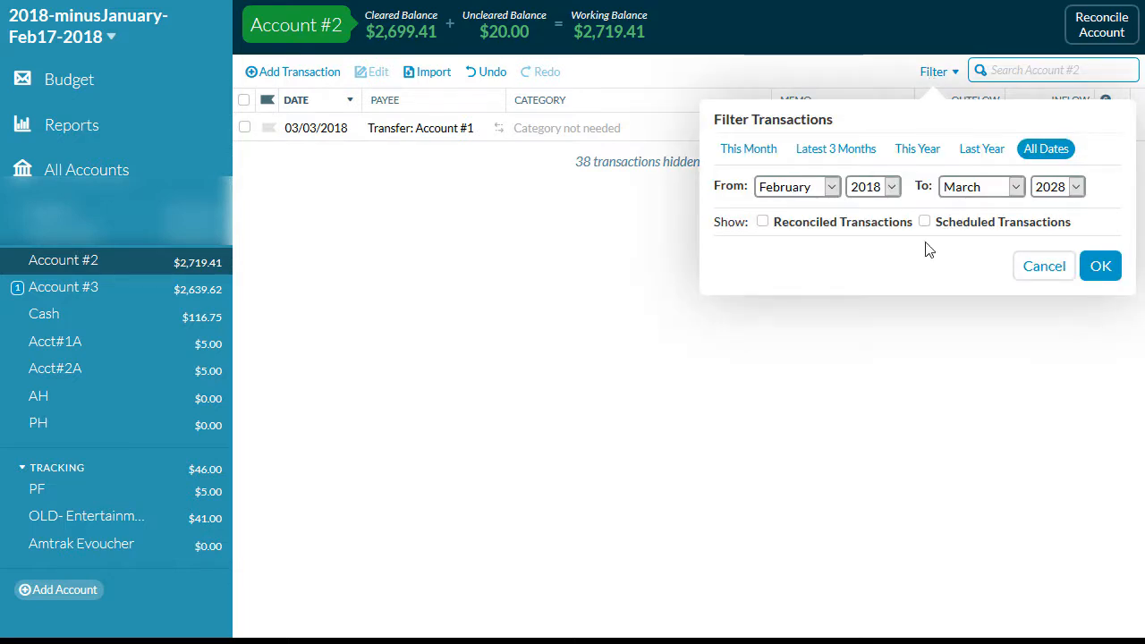
left_click(763, 224)
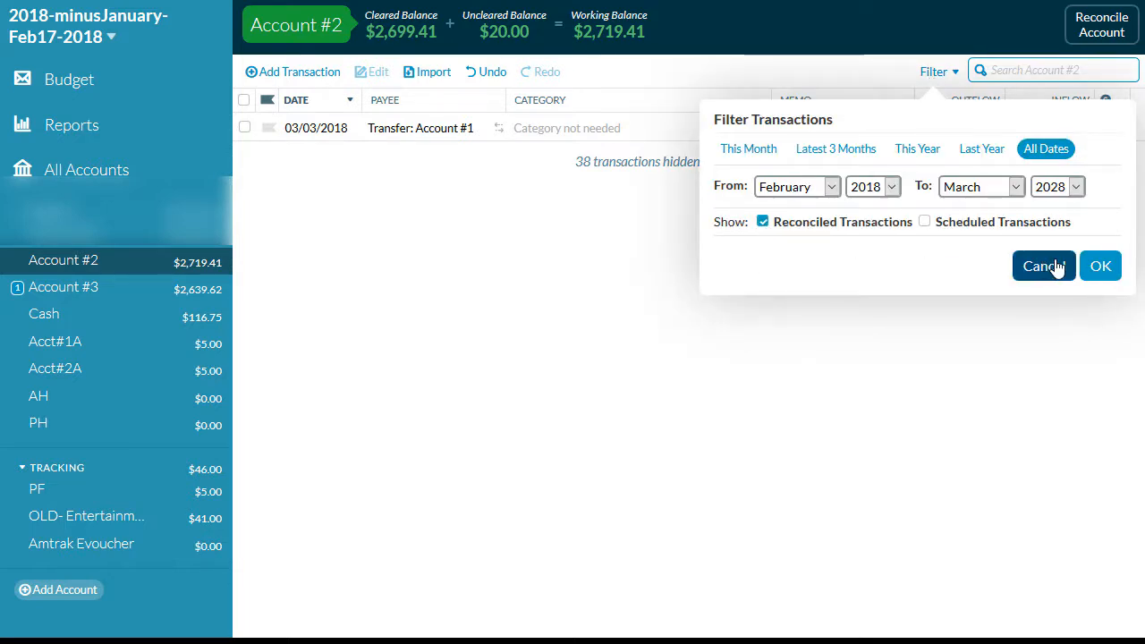
left_click(1100, 267)
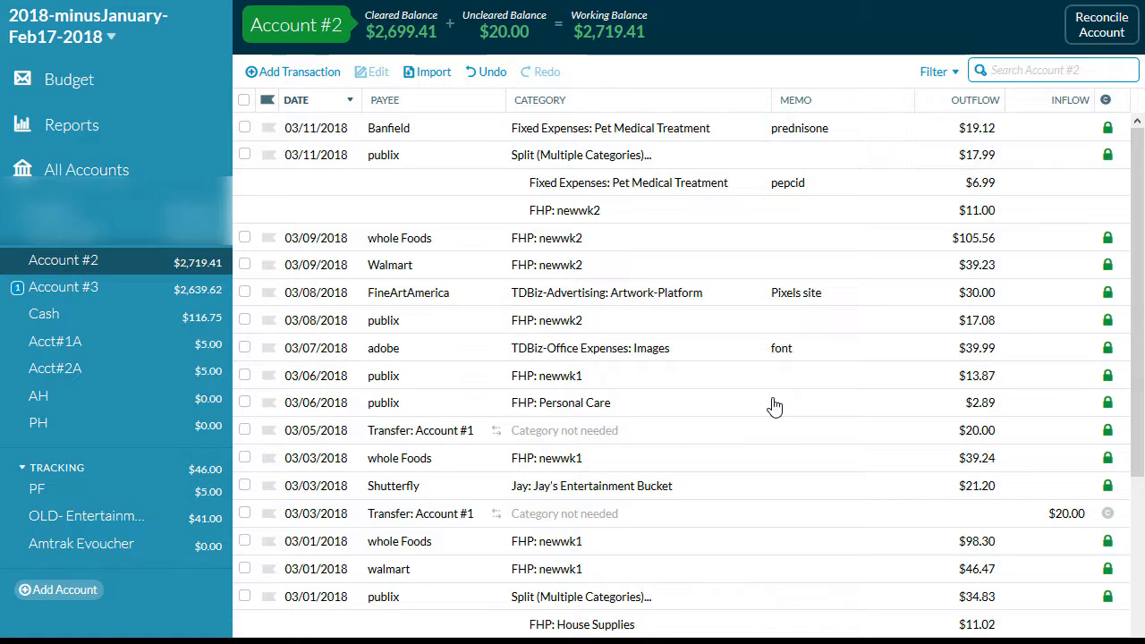
Delete the uncleared 03/03/2018 transfer from Account #1 with the $20.00 inflow
scroll(847, 417, "down", 5)
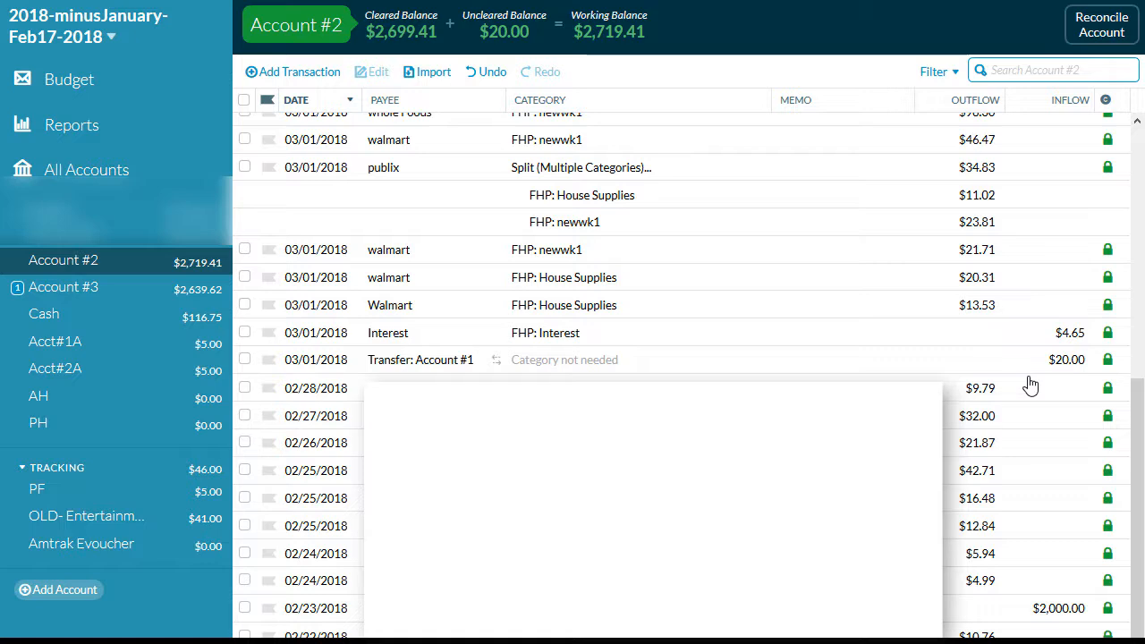
scroll(1030, 385, "up", 3)
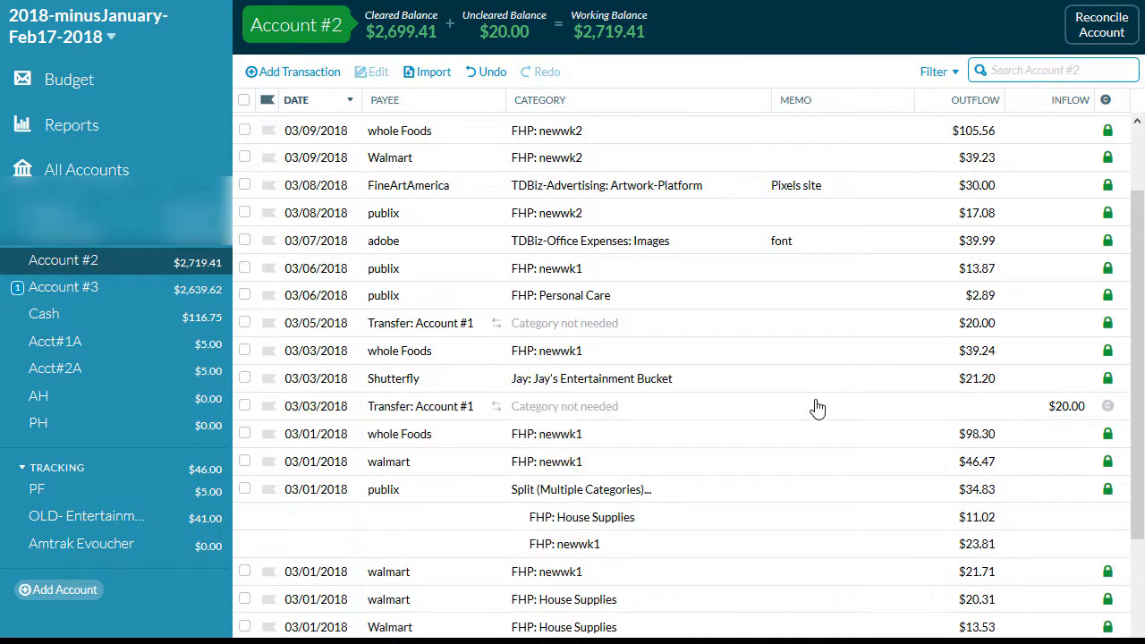
left_click(816, 408)
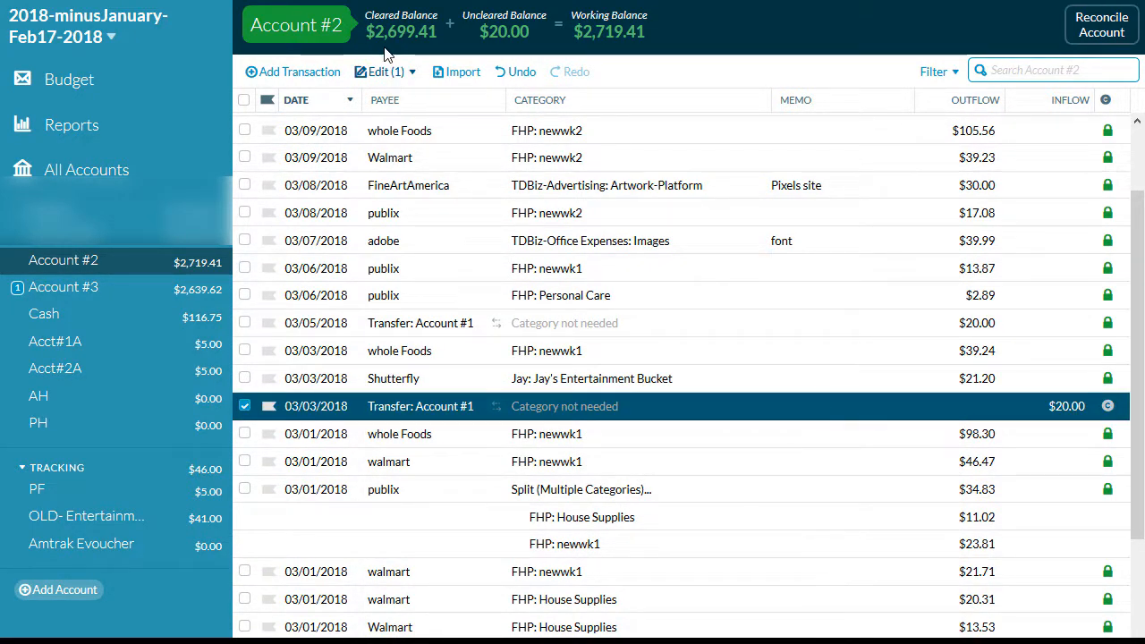
left_click(412, 75)
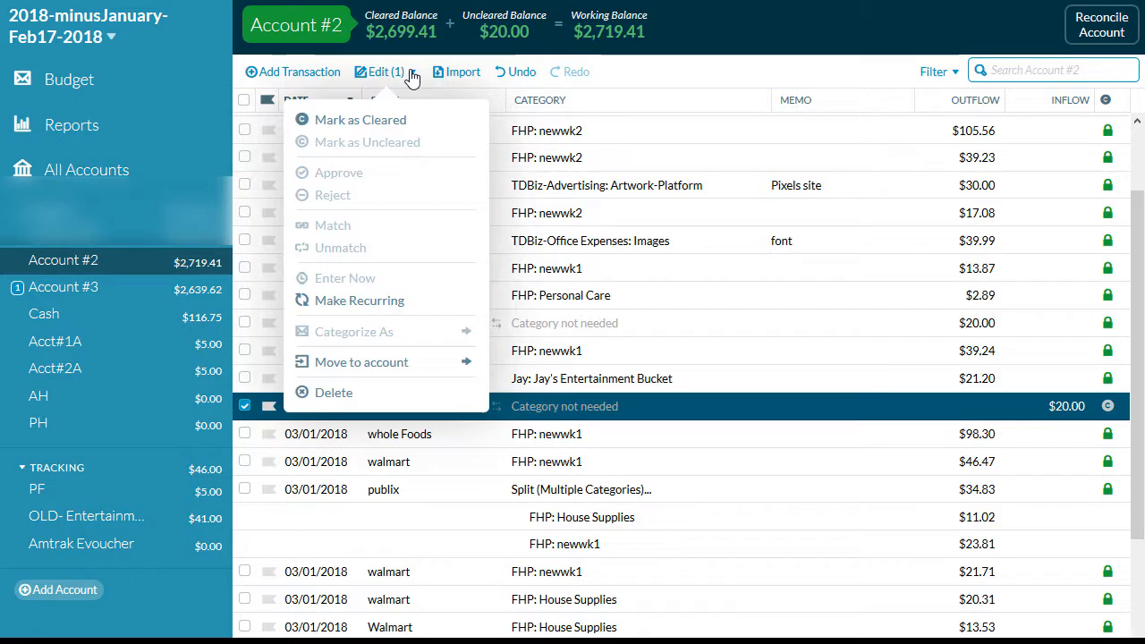
left_click(349, 402)
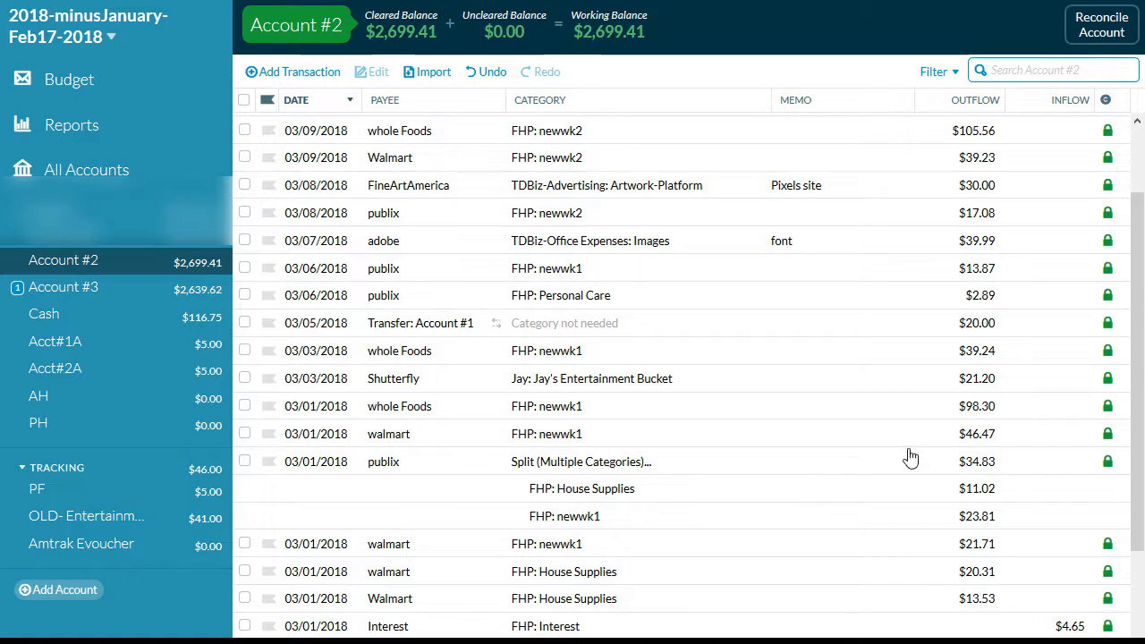
Hide the reconciled transactions in the Account #2 register once the uncleared transfer is deleted
left_click(941, 74)
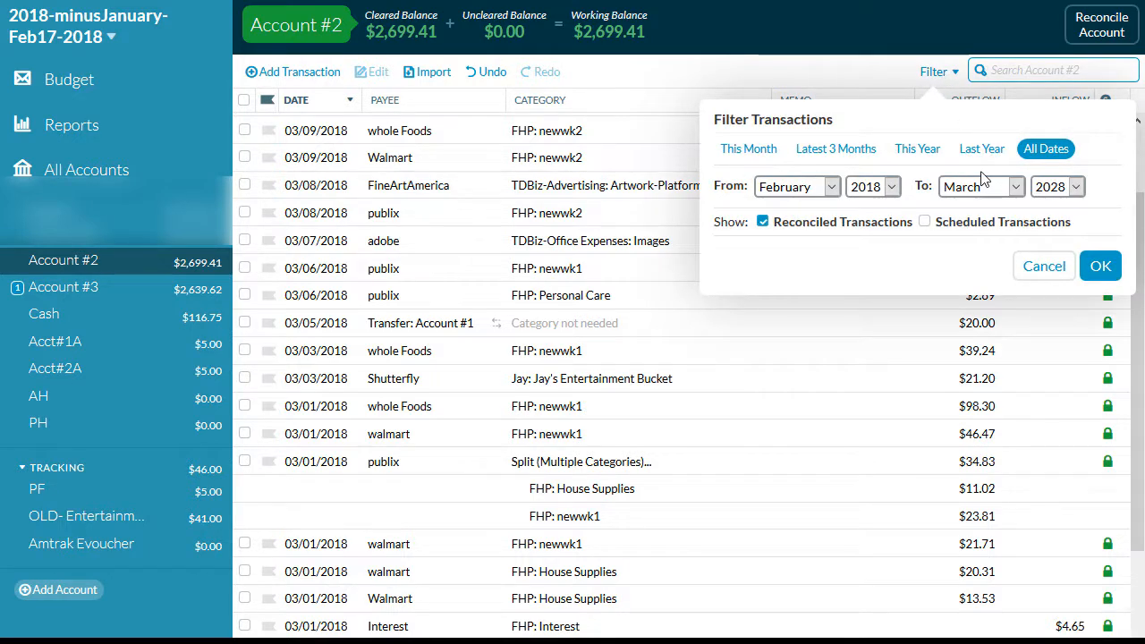
left_click(766, 223)
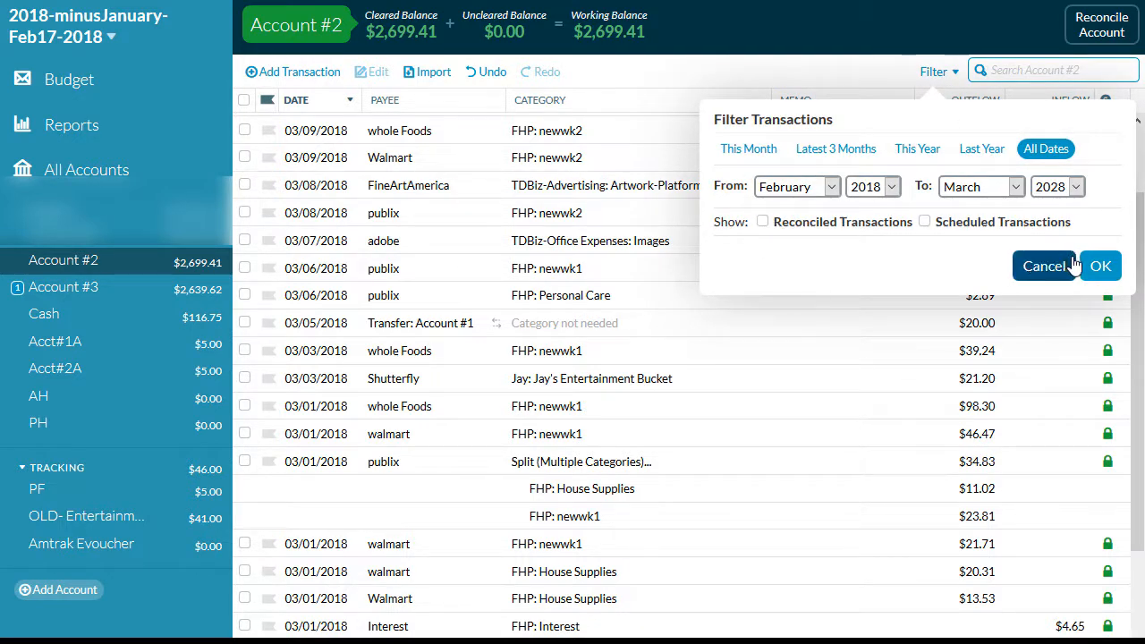
left_click(1101, 267)
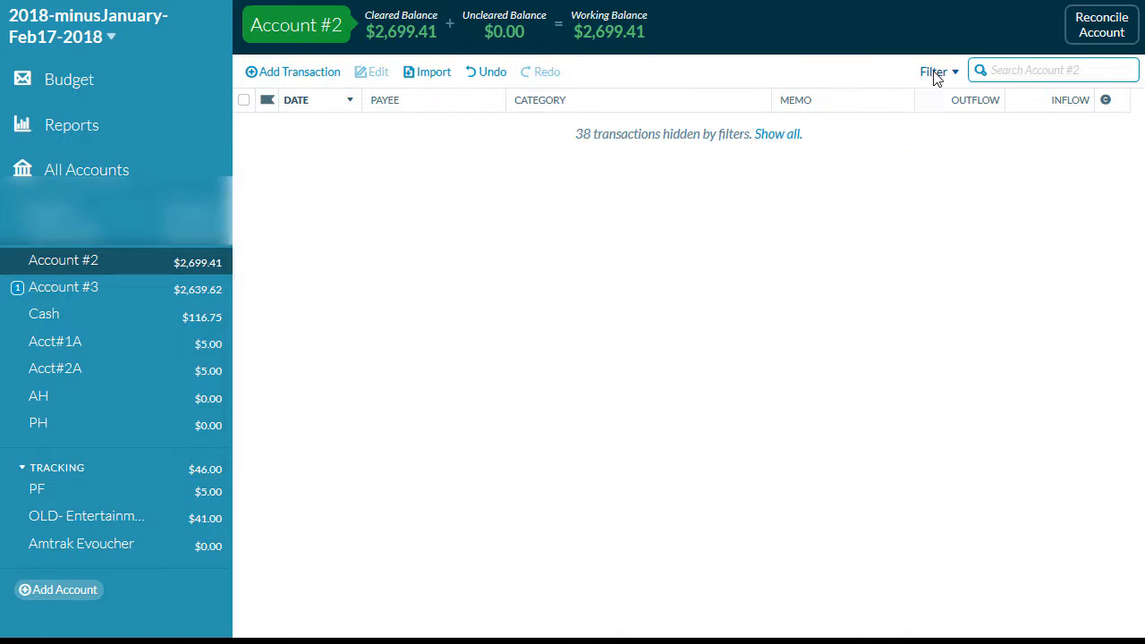
Include scheduled transactions in the Account #2 register filter, leaving reconciled ones excluded
left_click(935, 73)
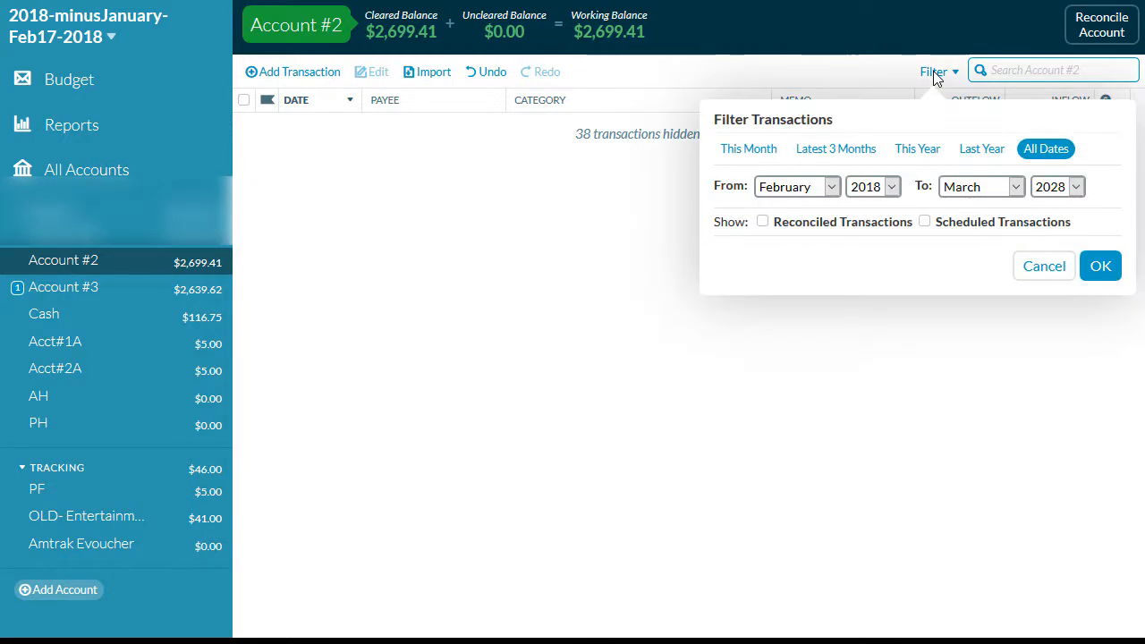
left_click(924, 223)
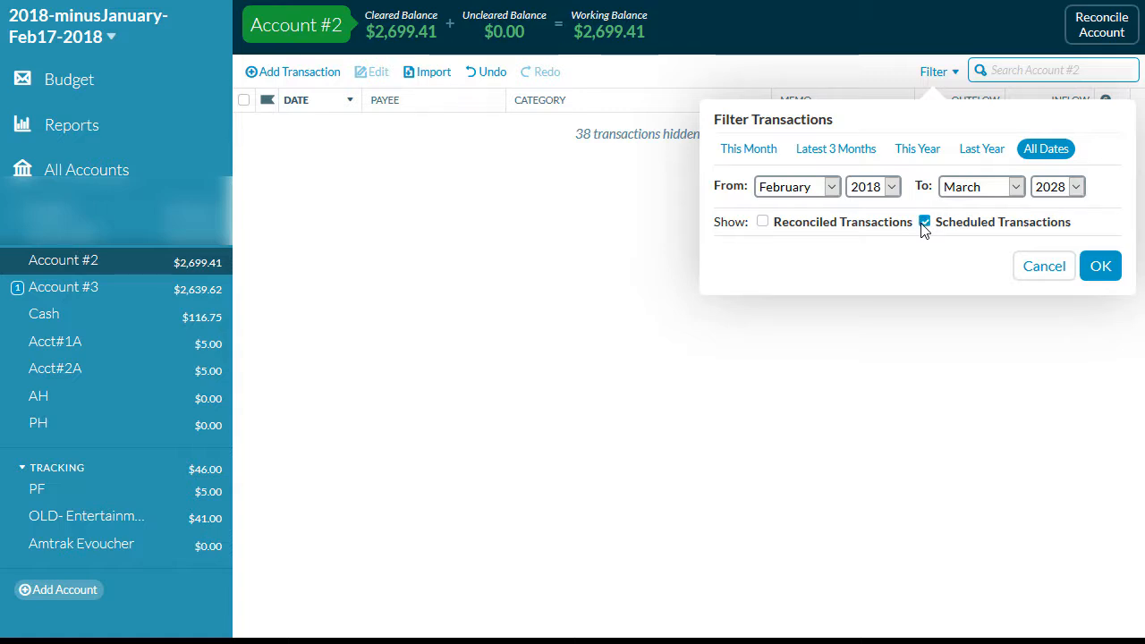
left_click(1101, 267)
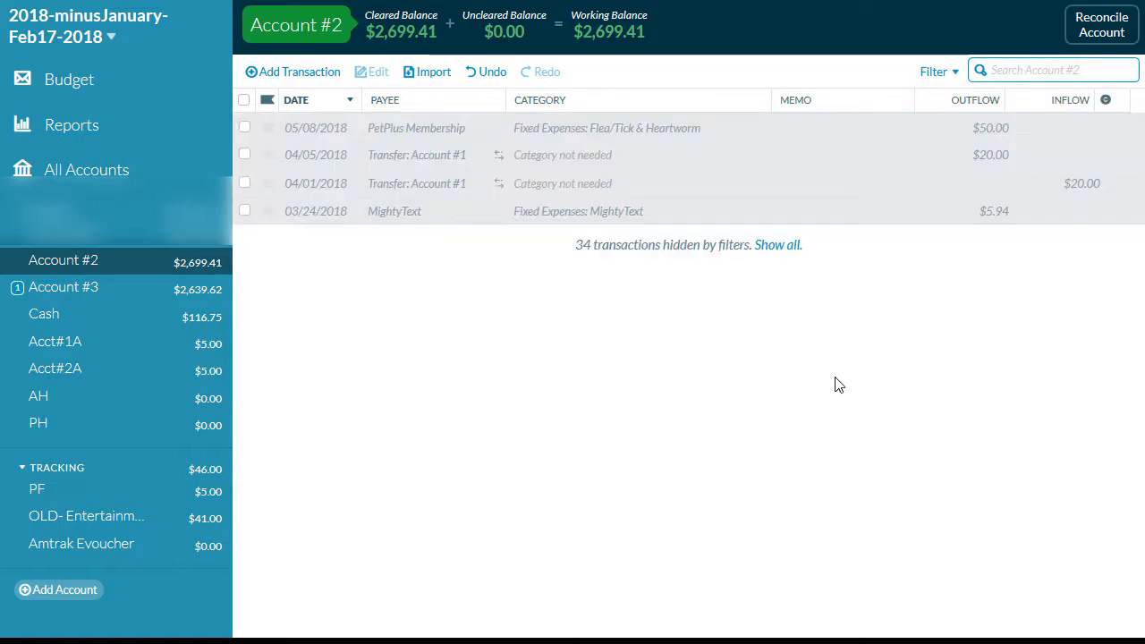
left_click(286, 197)
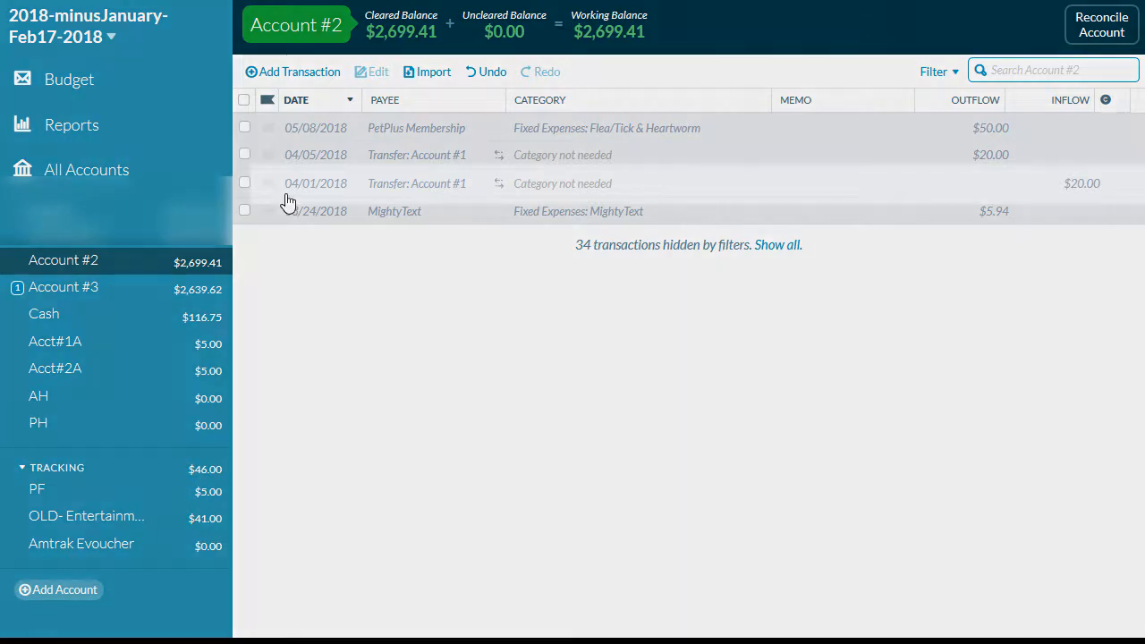